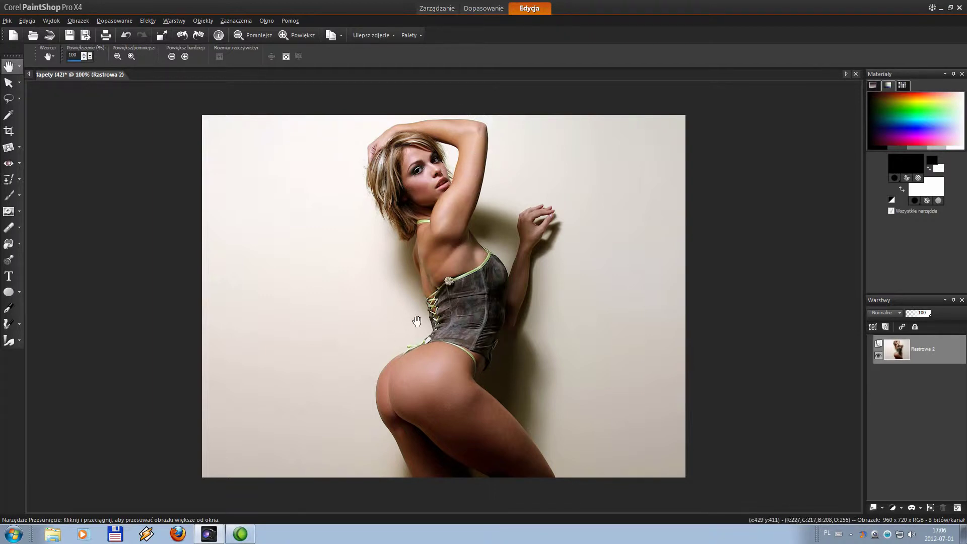
Set up the Pen tool for drawing Bézier curves with a solid line style
click(8, 311)
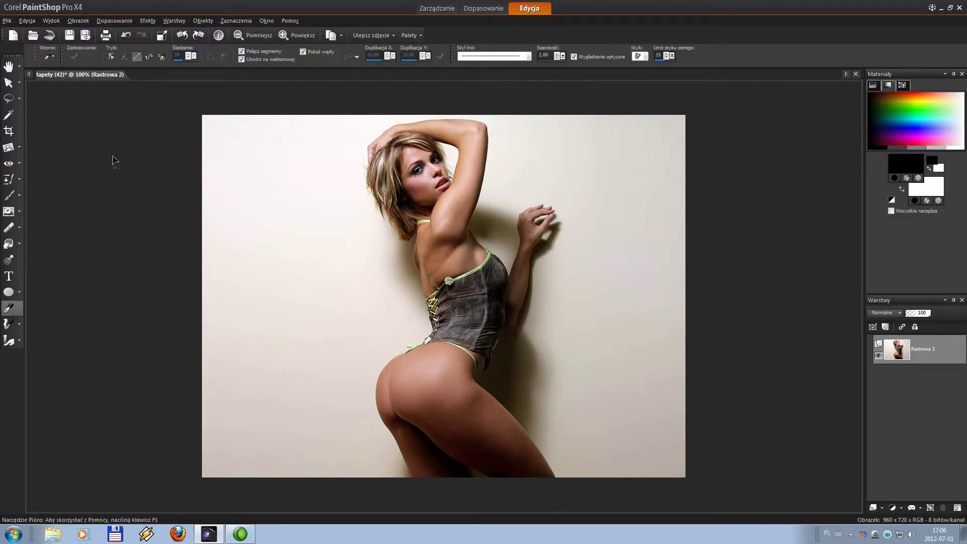
click(148, 59)
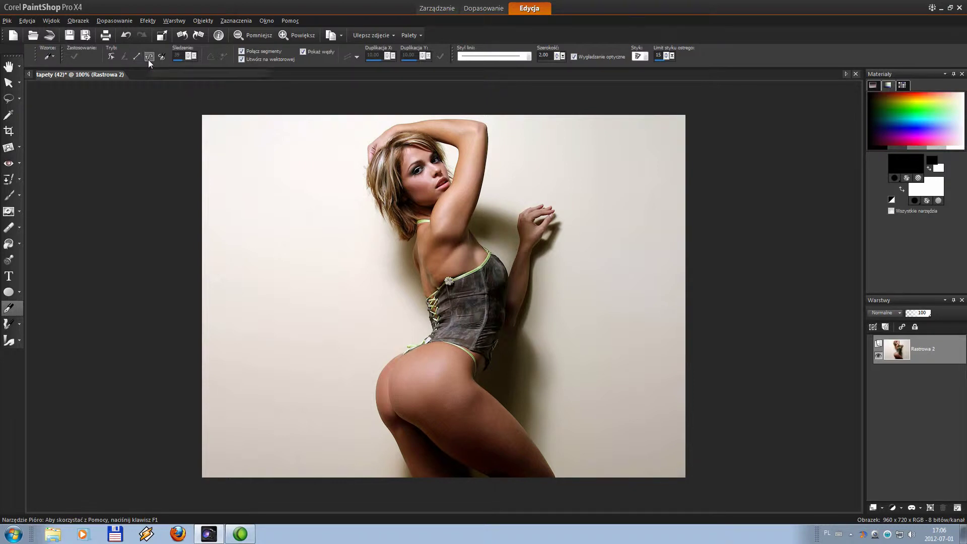
click(494, 56)
scroll(478, 104, down, 3)
scroll(476, 100, up, 3)
click(466, 117)
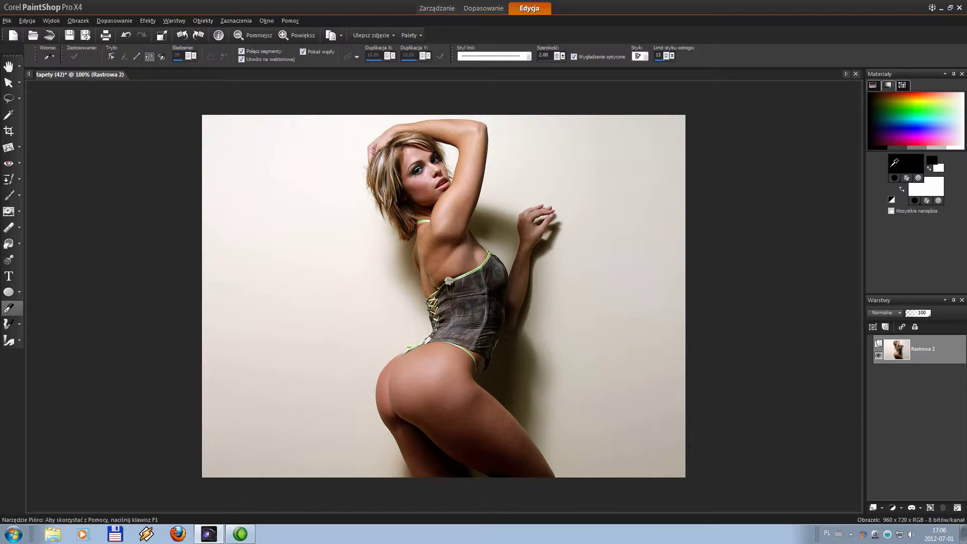
Set the foreground stroke colour to dark blue, #0000c0
click(904, 163)
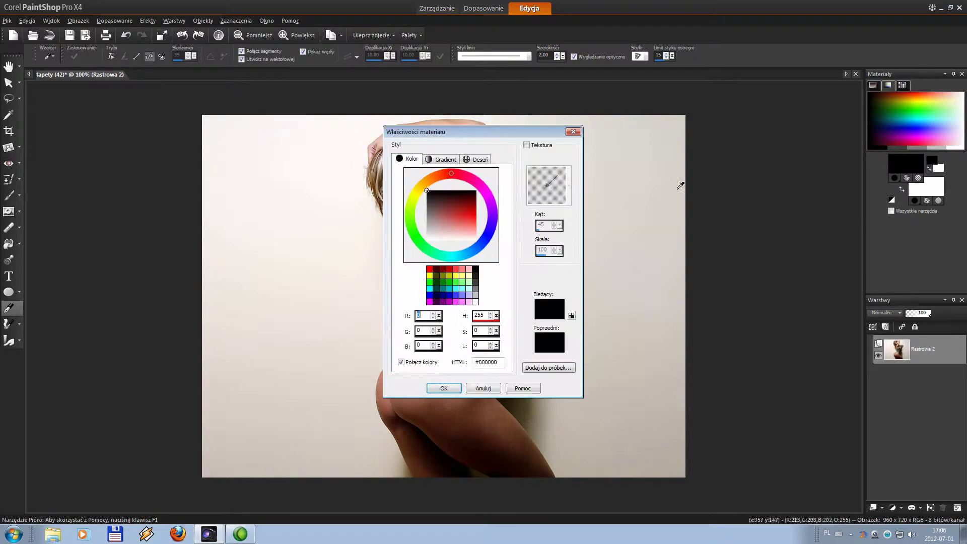
click(456, 293)
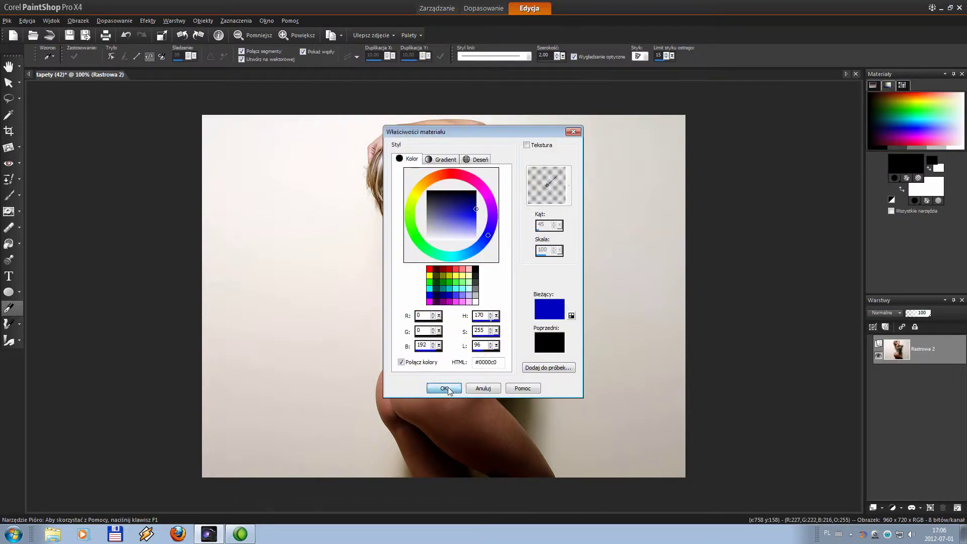
click(444, 388)
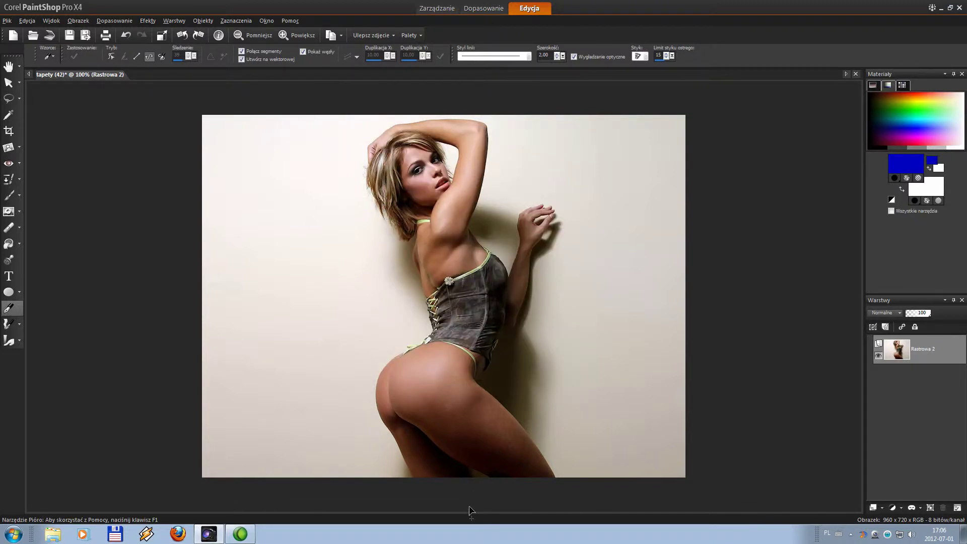
Start a curve across both legs near the photo's lower edge and set the background fill to transparent
click(429, 491)
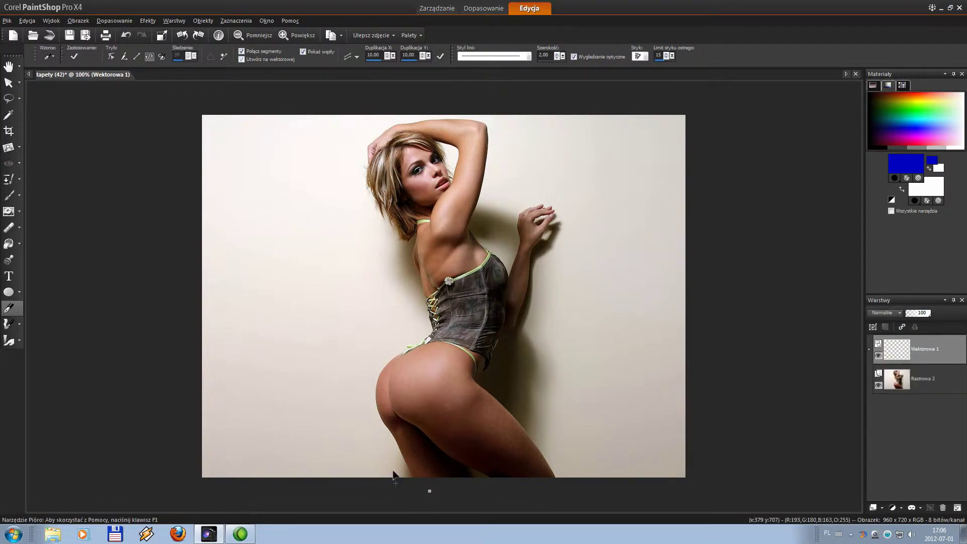
drag(394, 470, 424, 465)
drag(538, 438, 504, 424)
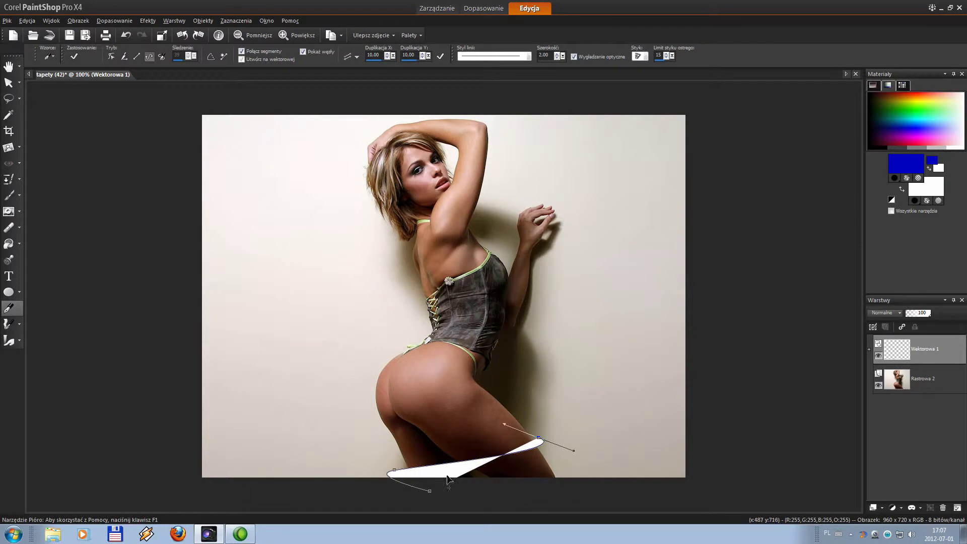
click(940, 200)
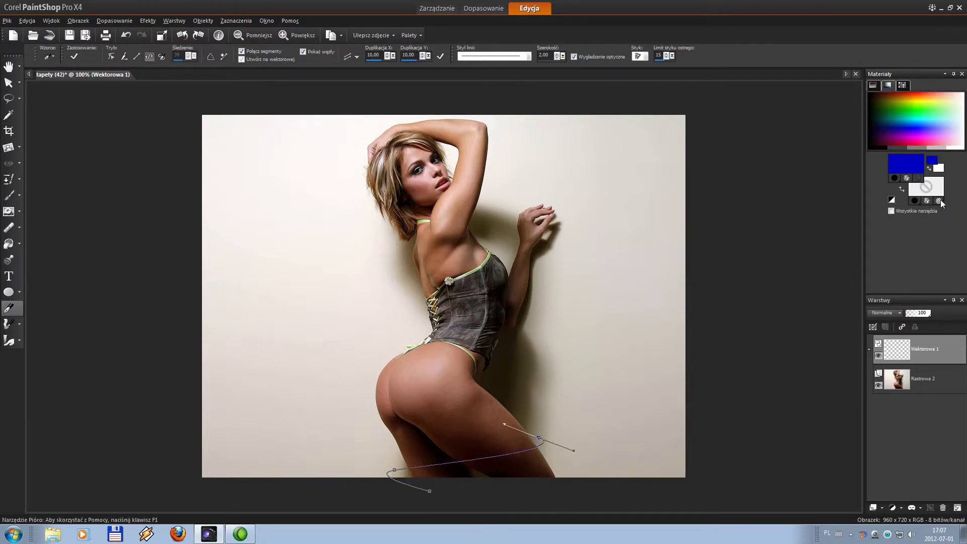
Review the new path's vector object properties and set its stroke width to 7.00
click(197, 21)
click(225, 107)
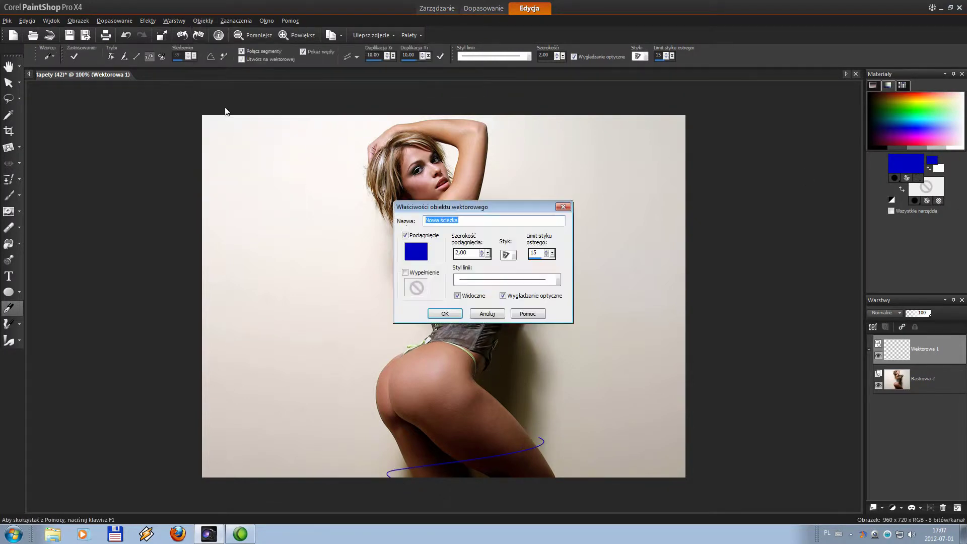
click(449, 312)
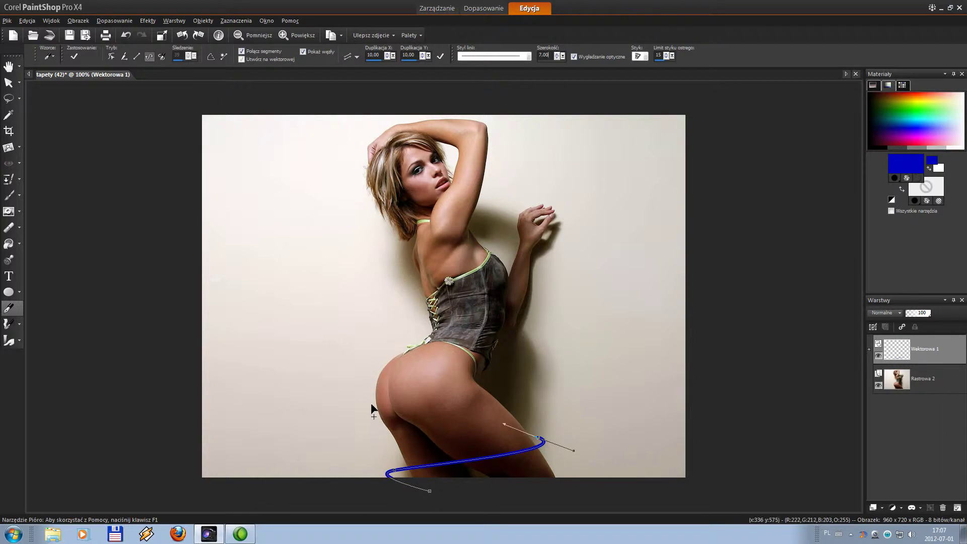
Continue the curve upward in a zigzag around the hips and waist to the corset's laced side, alternating nodes on both sides of the body
drag(370, 400, 404, 383)
drag(490, 372, 443, 333)
scroll(558, 342, up, 3)
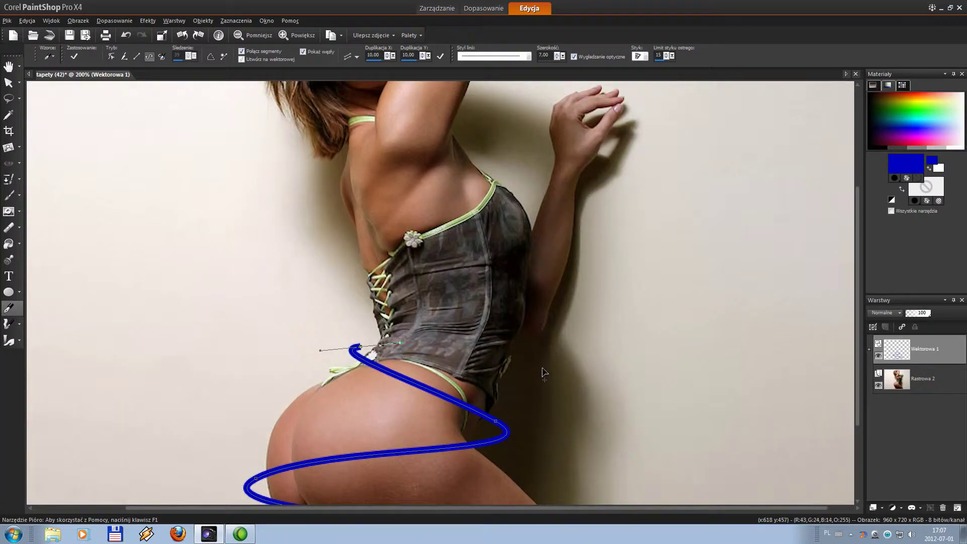
drag(529, 346, 503, 320)
drag(361, 272, 323, 276)
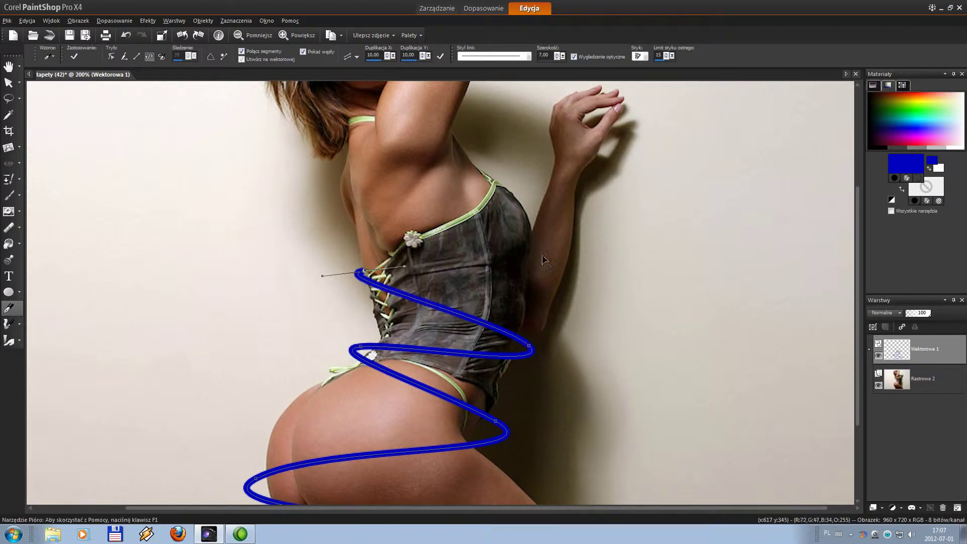
Extend the curve around the upper corset and across the back to the front of the shoulder
scroll(535, 252, up, 1)
mouse_move(534, 245)
mouse_down()
mouse_move(510, 216)
mouse_move(485, 218)
mouse_up()
drag(290, 177, 359, 167)
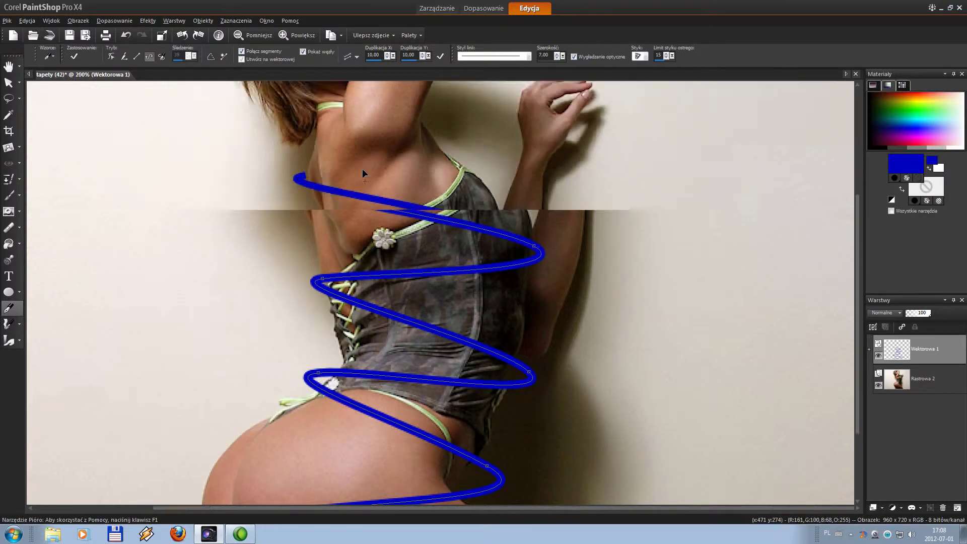
scroll(362, 168, down, 1)
scroll(517, 294, up, 1)
drag(509, 292, 479, 285)
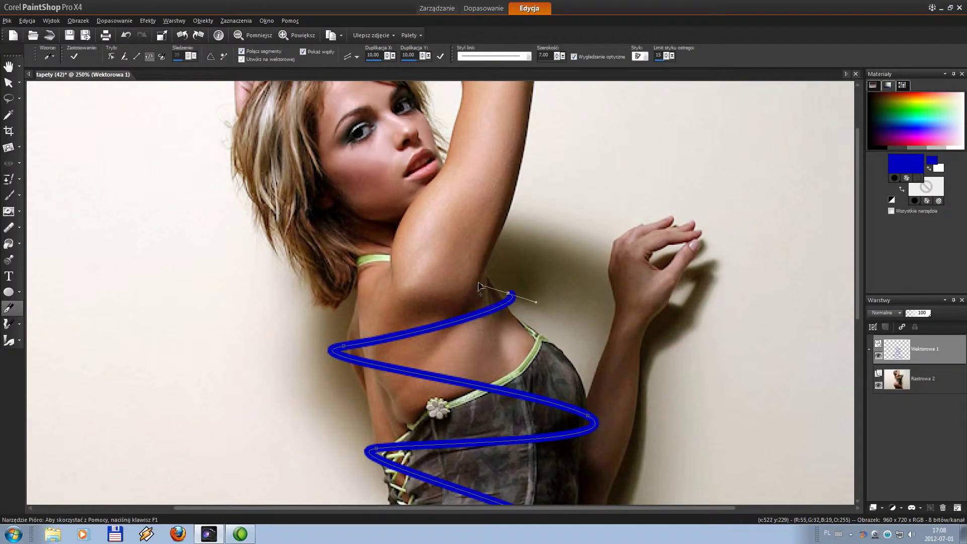
Wind the curve around the raised upper arm with alternating nodes on each side
scroll(434, 249, down, 1)
scroll(498, 252, up, 2)
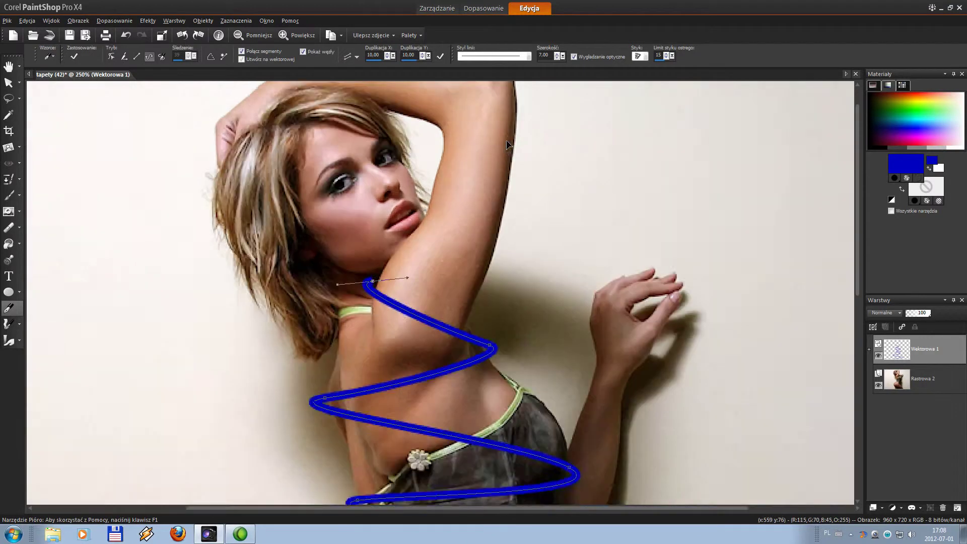
drag(496, 285, 443, 258)
drag(402, 222, 432, 205)
drag(512, 183, 534, 191)
Take the curve around the raised elbow and end it above the photo's upper edge
scroll(368, 148, down, 2)
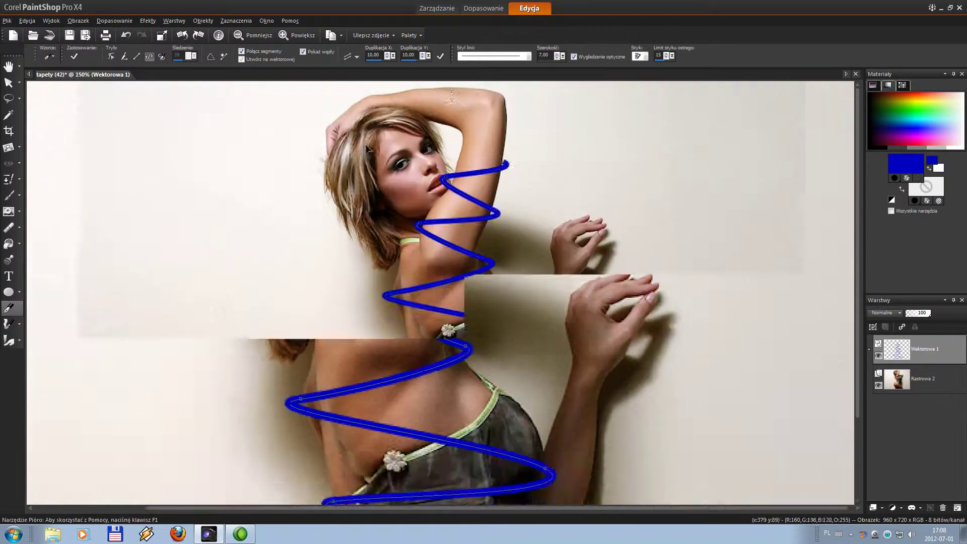
scroll(368, 149, up, 2)
drag(554, 145, 529, 140)
scroll(409, 88, down, 3)
drag(428, 106, 464, 96)
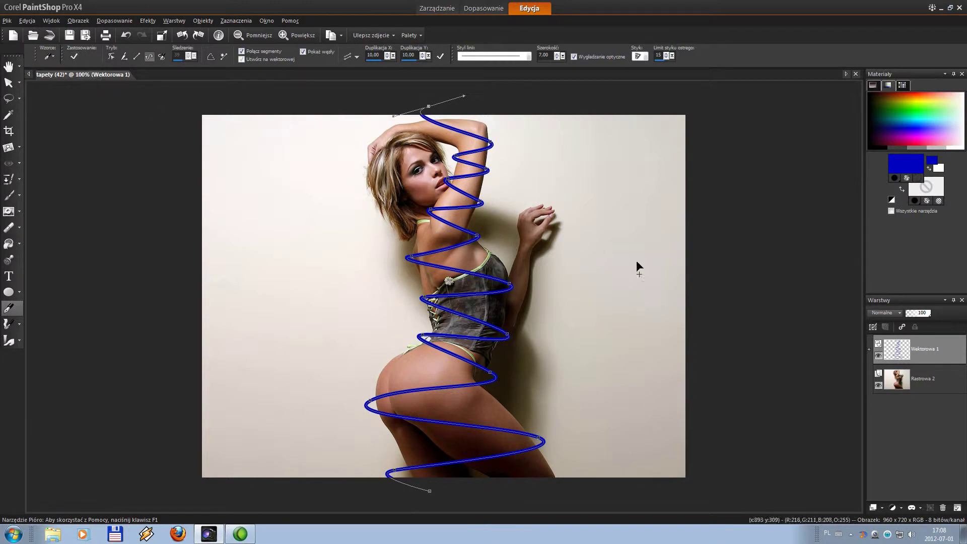
Add an outer glow style to the vector layer with reduced size and opacity and a light blue colour
double_click(908, 351)
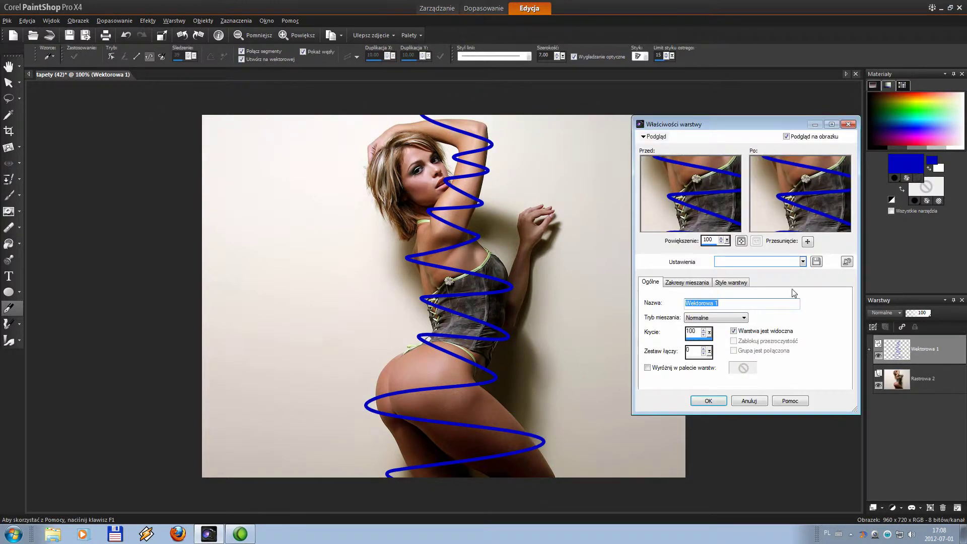
click(726, 283)
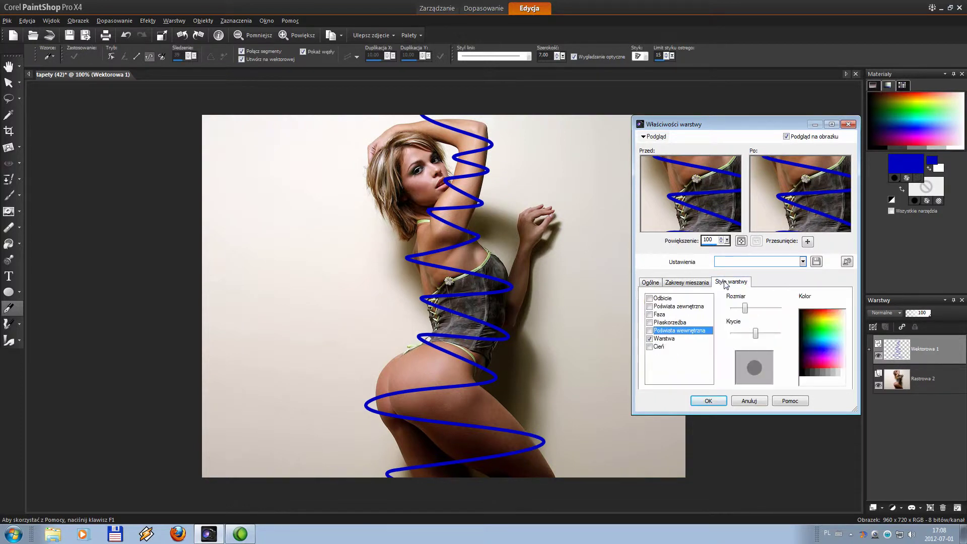
click(650, 307)
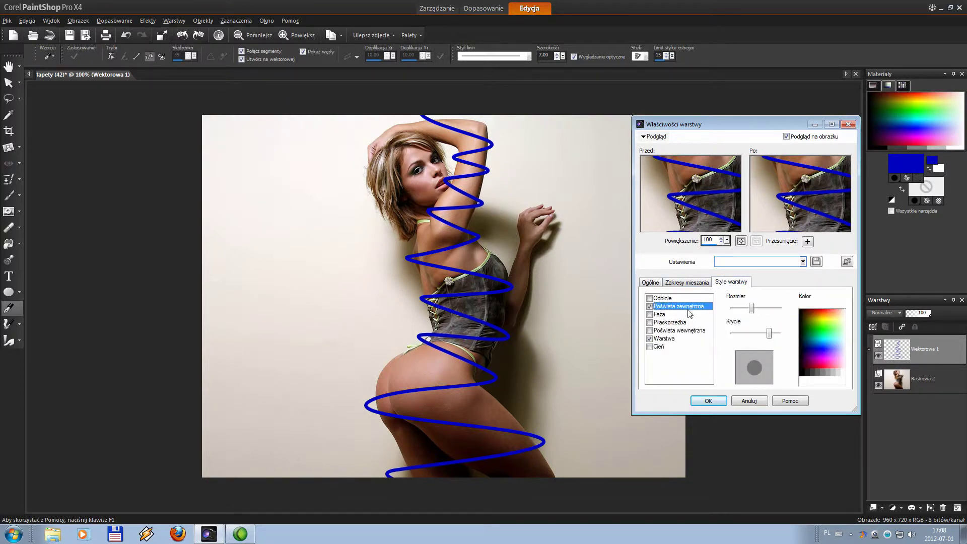
drag(752, 308, 733, 309)
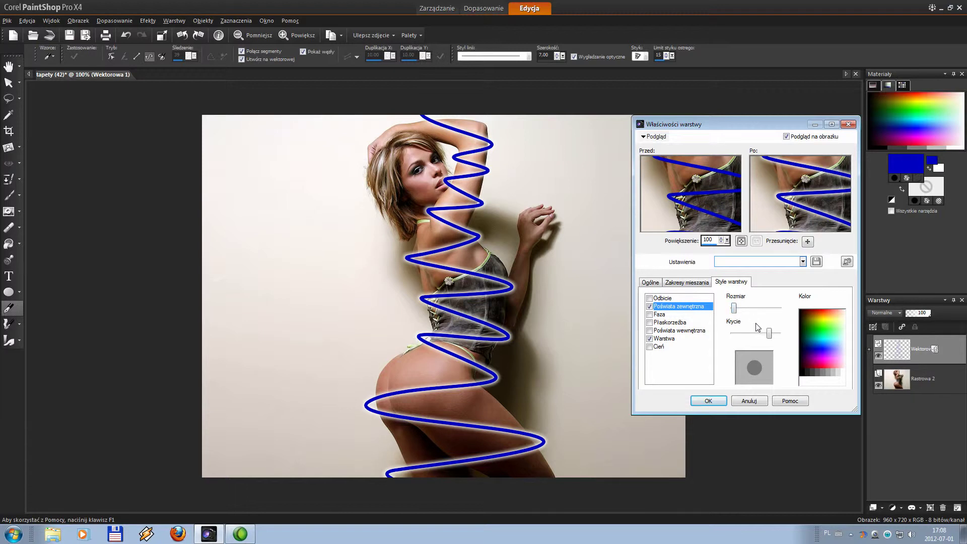
drag(767, 331, 748, 335)
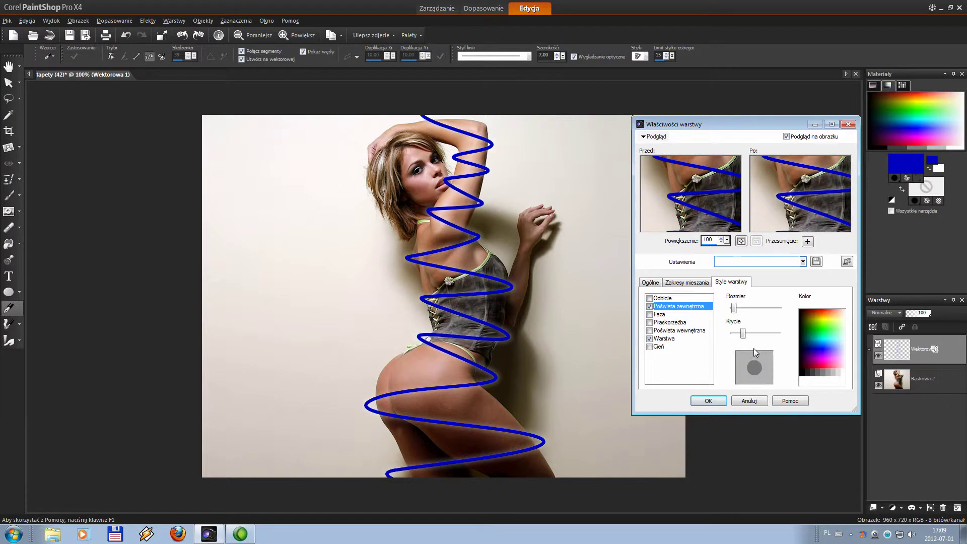
click(828, 339)
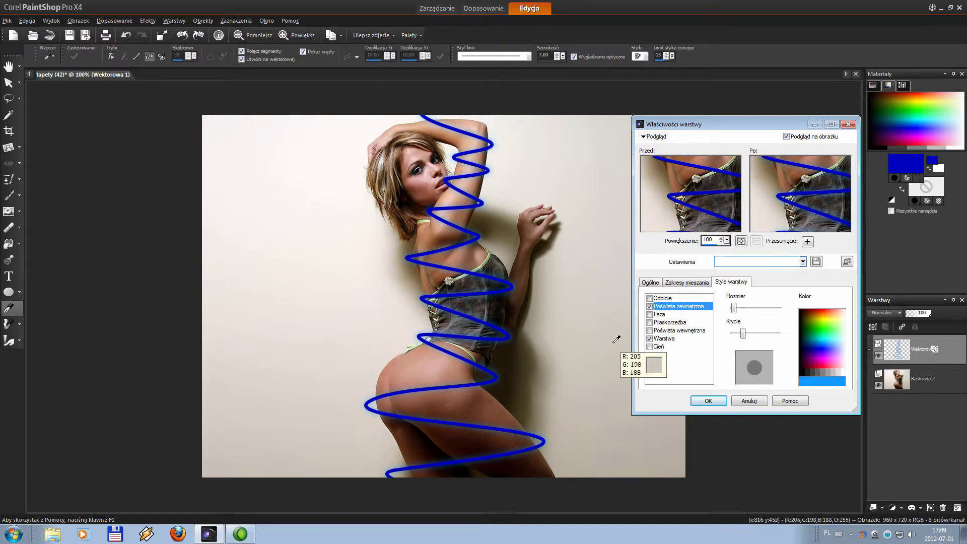
Add a light blue inner glow with reduced size and opacity to the layer and apply the styles
click(650, 331)
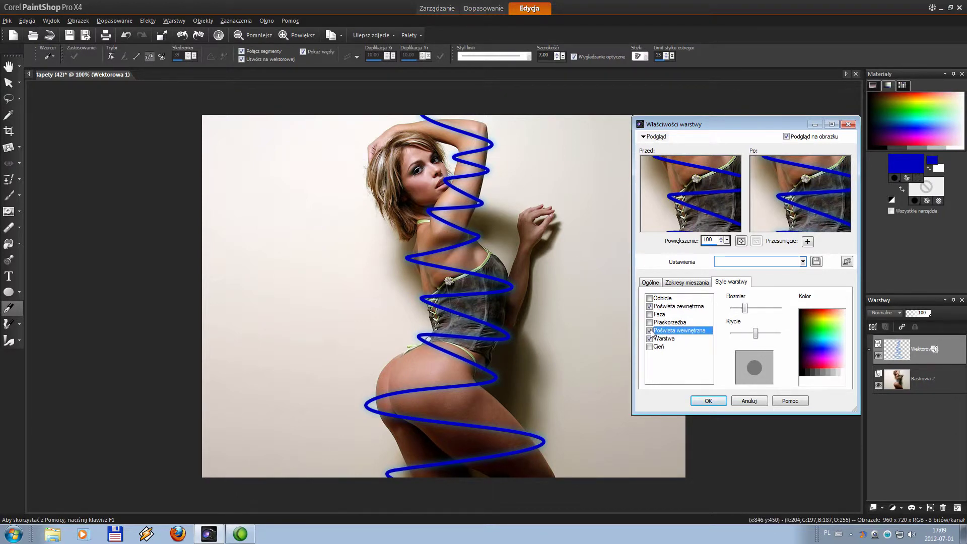
click(828, 341)
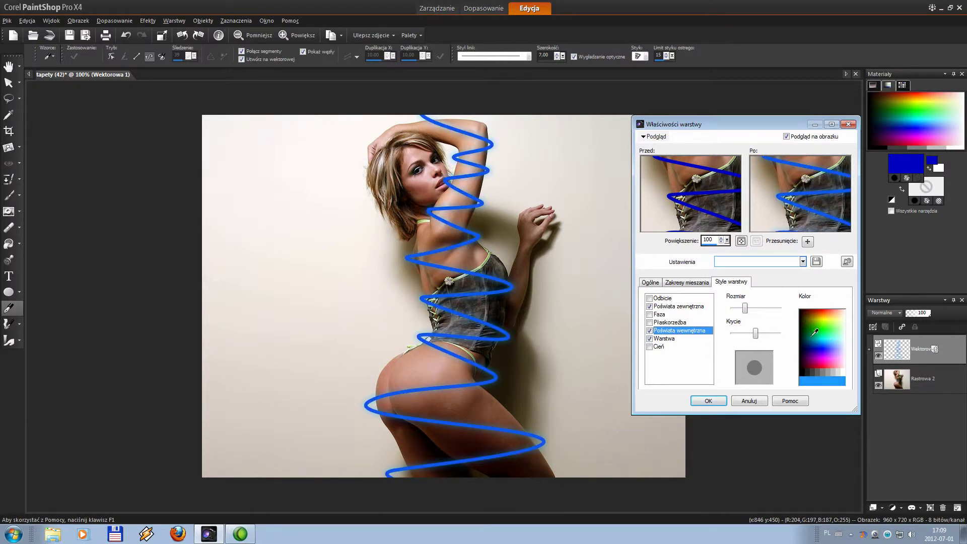
drag(744, 312, 734, 311)
drag(755, 333, 749, 334)
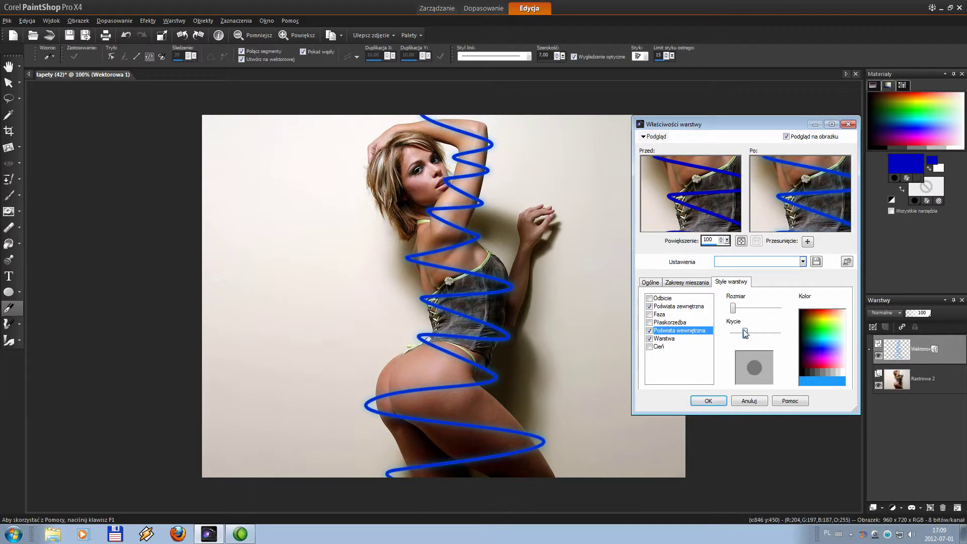
click(706, 400)
Enlarge and strengthen the vector layer's outer glow, slightly increase the inner glow's size, and apply the styles
scroll(615, 346, up, 4)
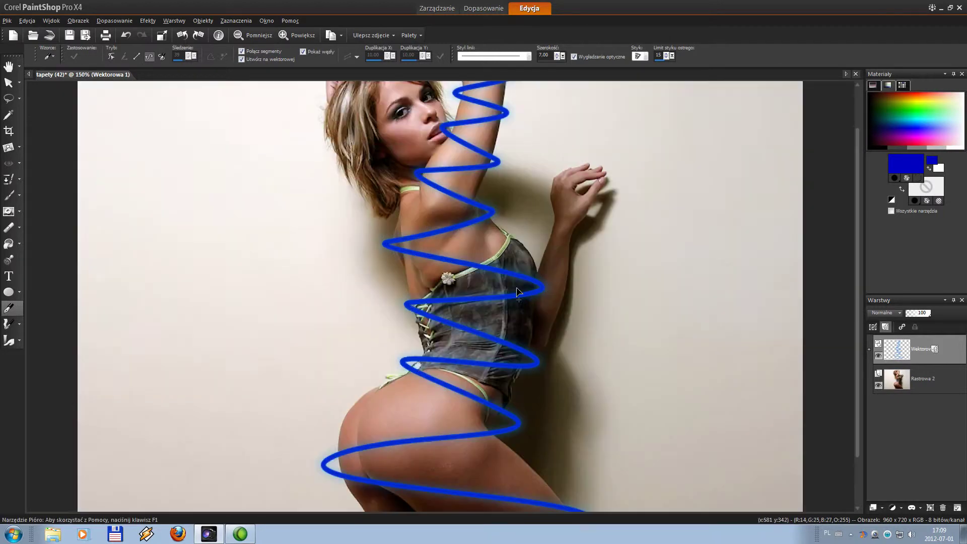
scroll(517, 361, down, 4)
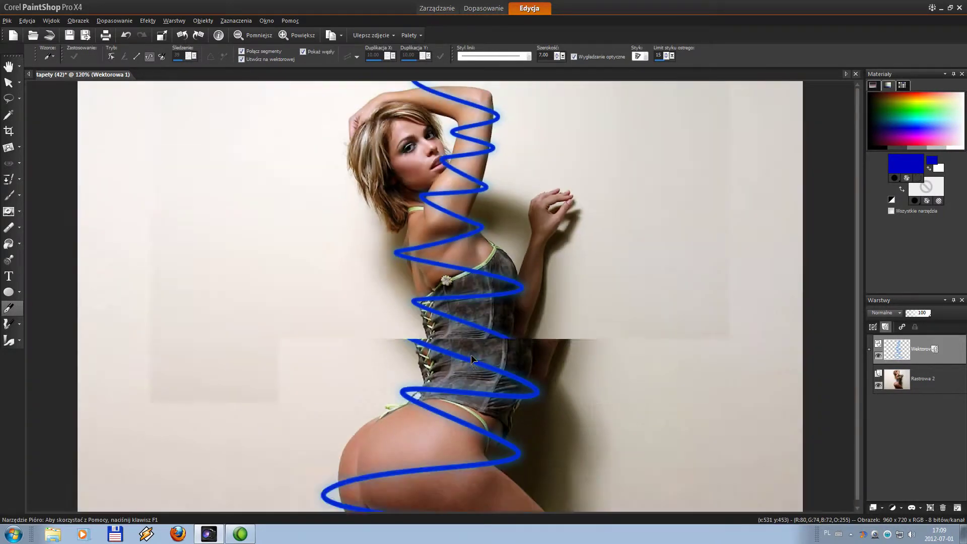
double_click(920, 349)
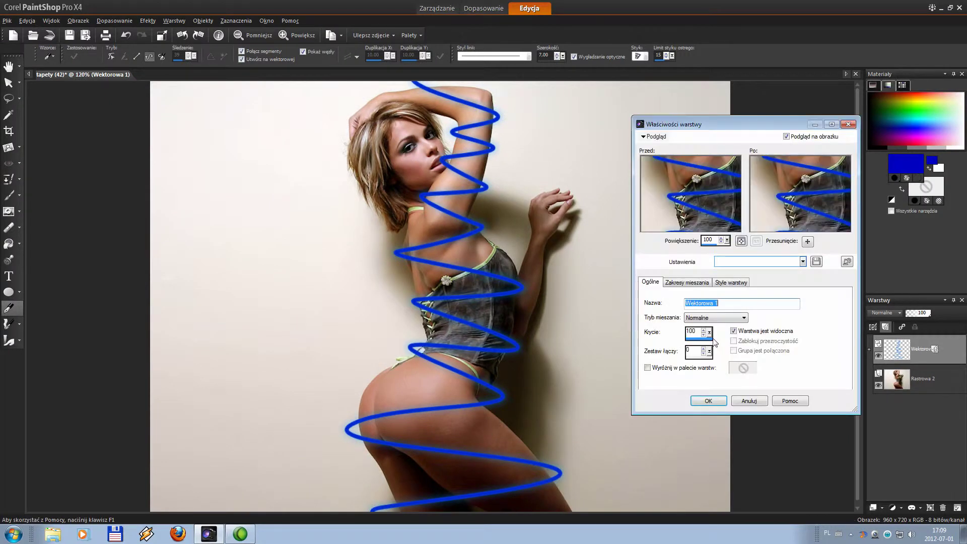
click(729, 283)
click(660, 314)
click(678, 306)
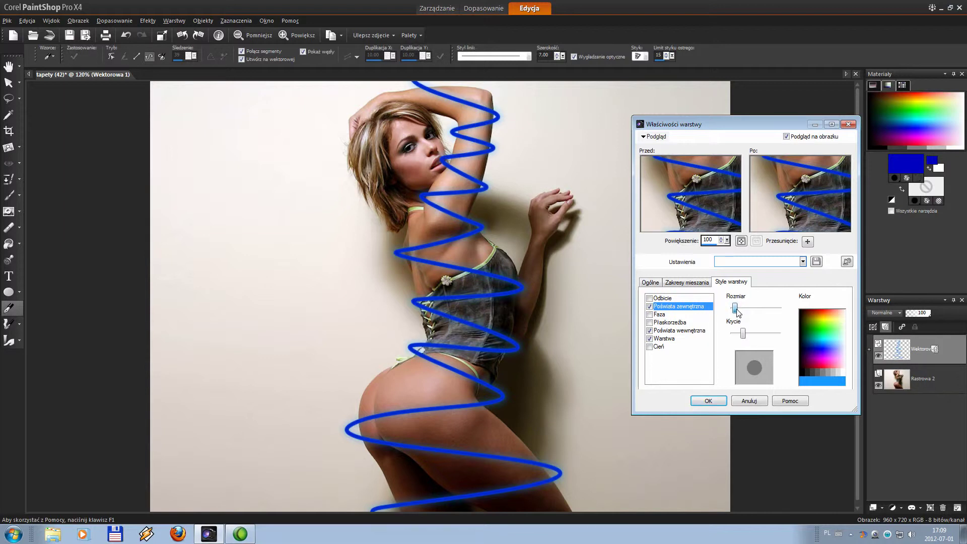
drag(738, 313, 742, 311)
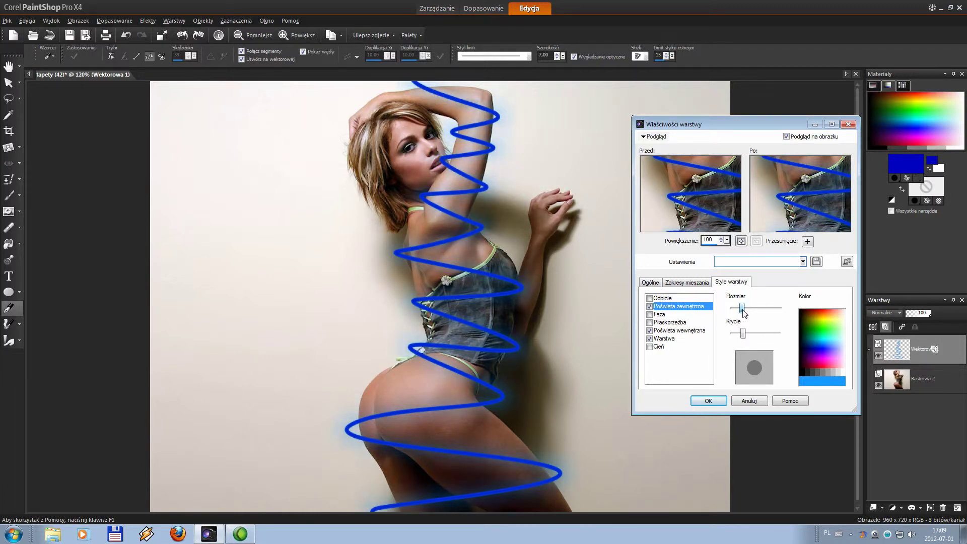
drag(744, 312, 750, 338)
click(669, 330)
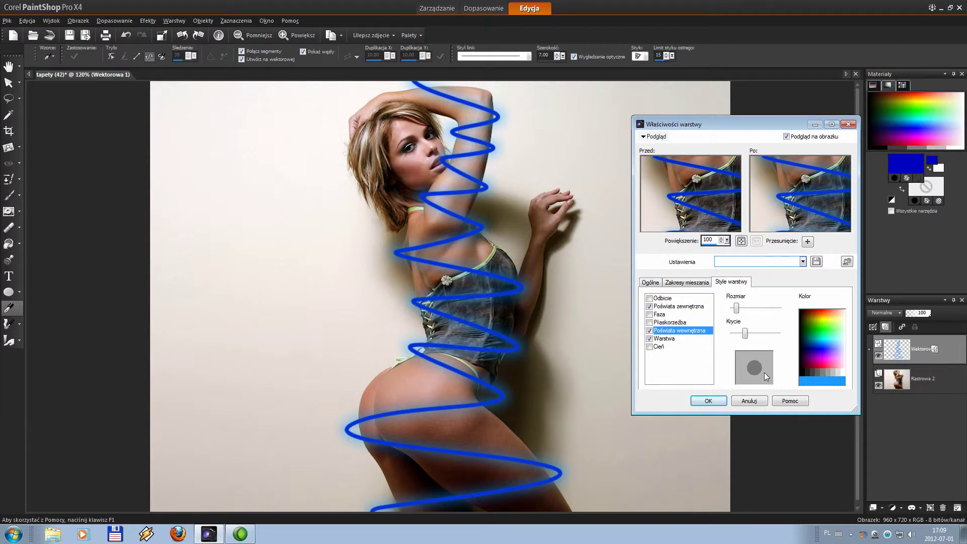
click(719, 401)
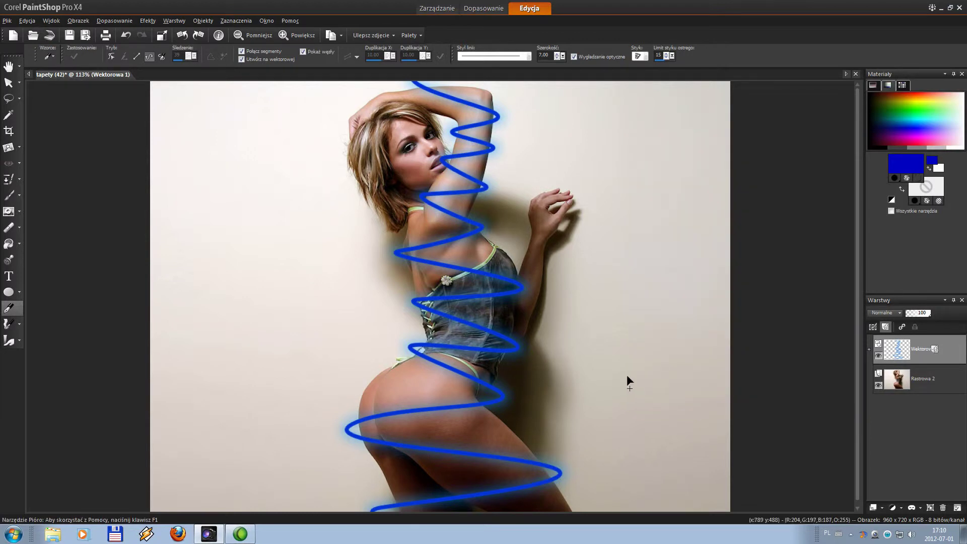
scroll(627, 376, down, 2)
key(ctrl+w)
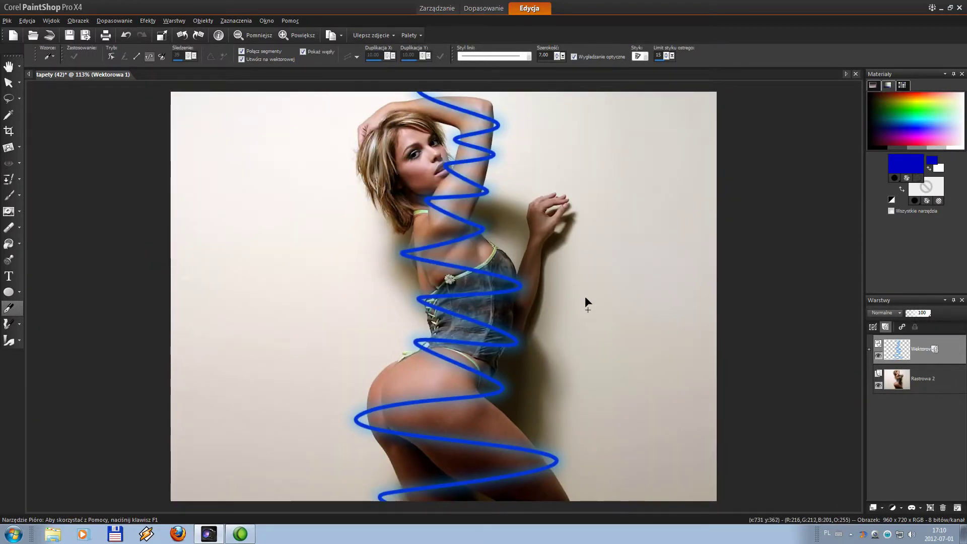
Convert the vector layer holding the glowing line to a raster layer
mouse_move(900, 349)
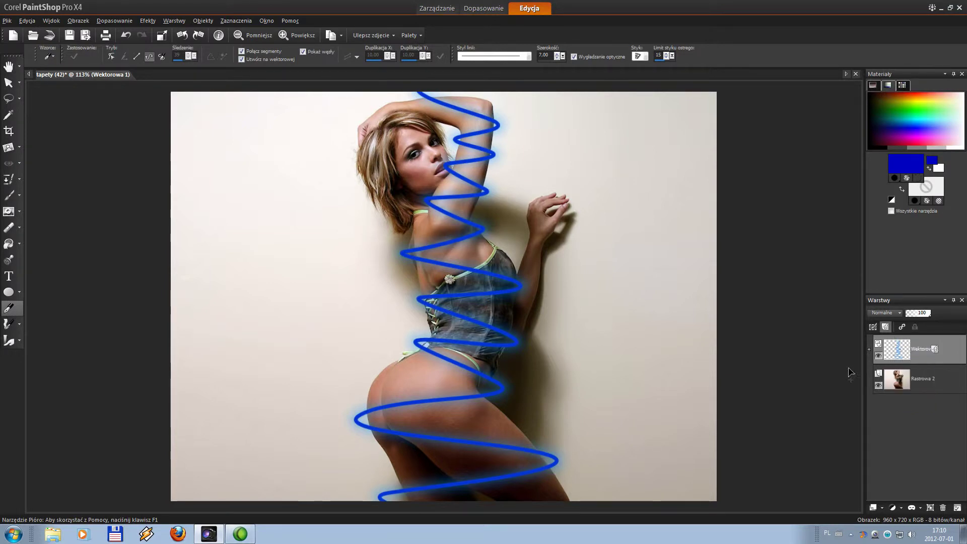
right_click(912, 344)
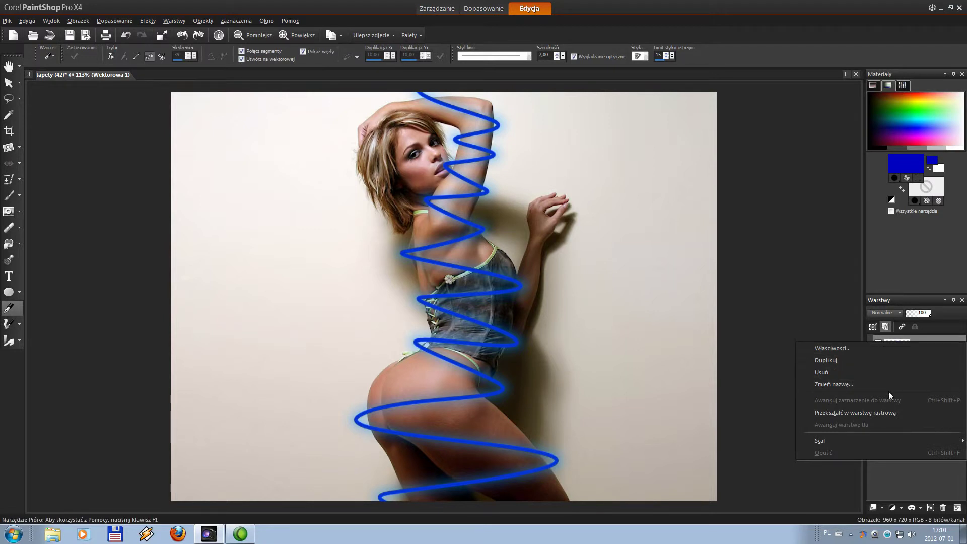
click(881, 413)
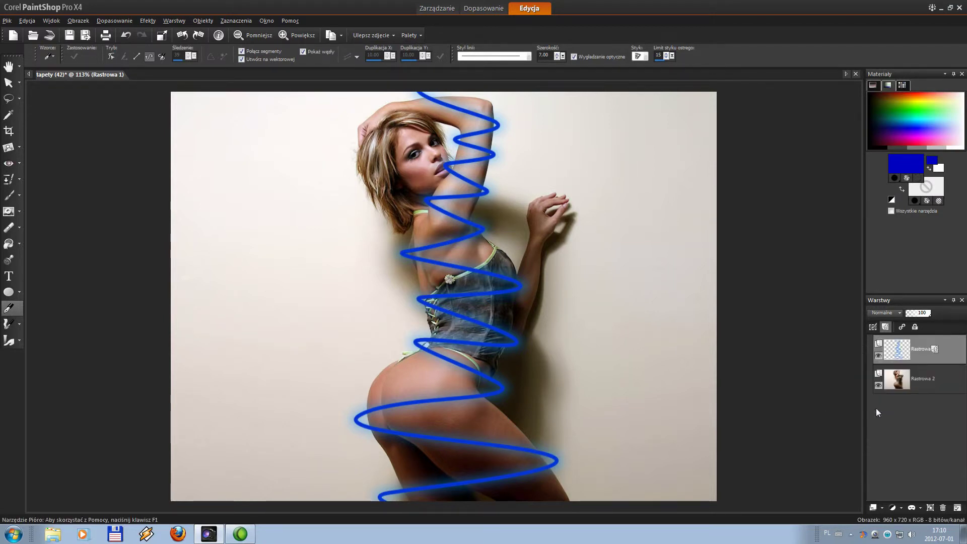
Set up the Eraser with a softer round brush tip, size 34 and hardness 50
click(8, 229)
scroll(486, 476, down, 4)
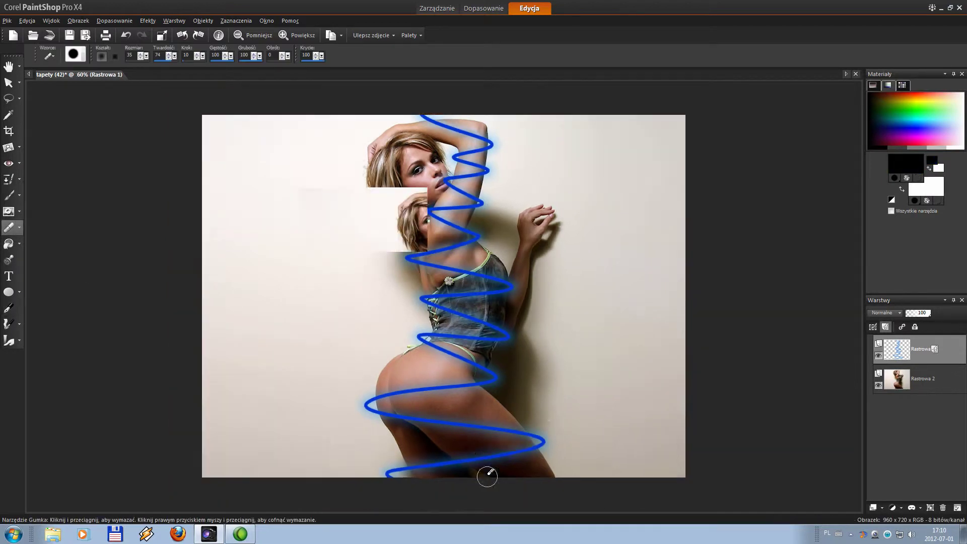
scroll(475, 467, up, 6)
scroll(478, 509, up, 1)
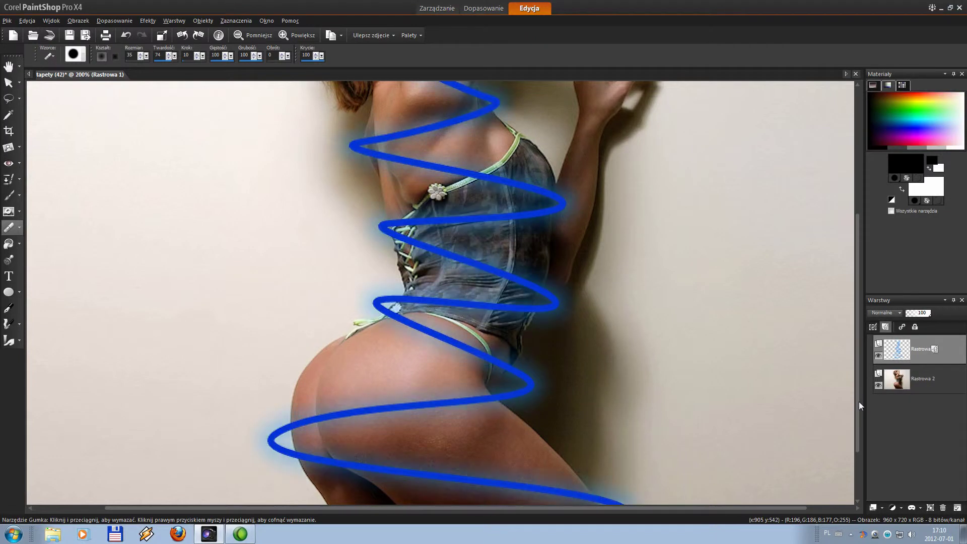
drag(859, 401, 864, 445)
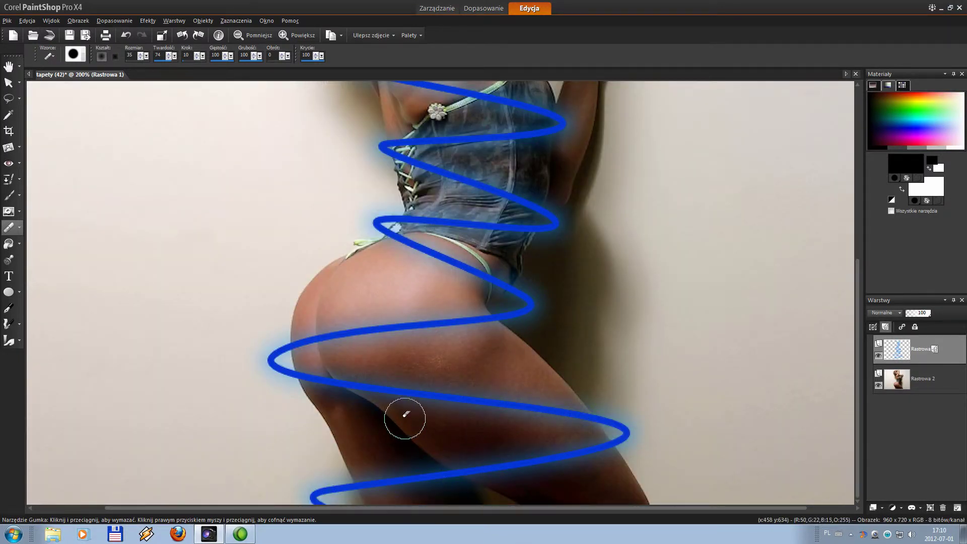
scroll(548, 453, up, 2)
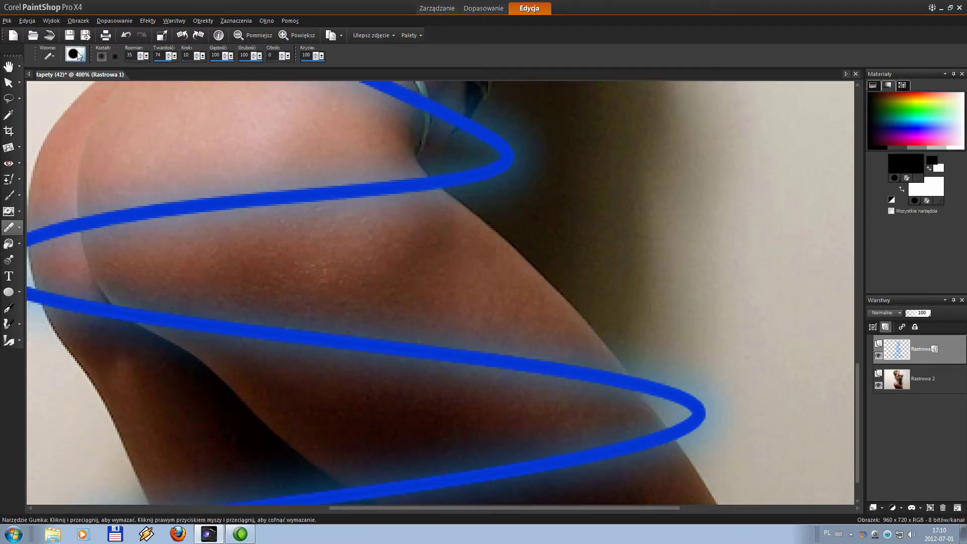
click(74, 55)
double_click(218, 144)
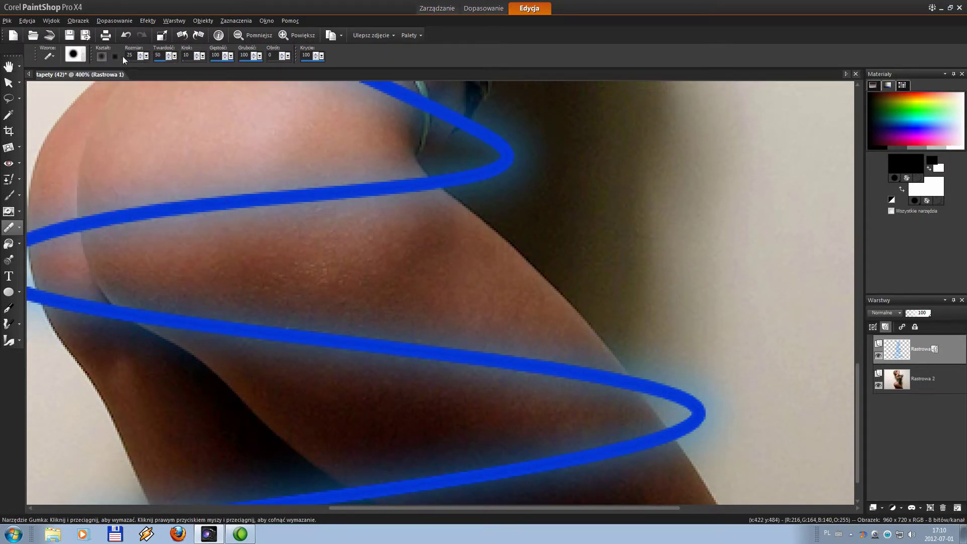
mouse_move(252, 129)
mouse_down()
mouse_move(535, 373)
mouse_move(520, 362)
mouse_up()
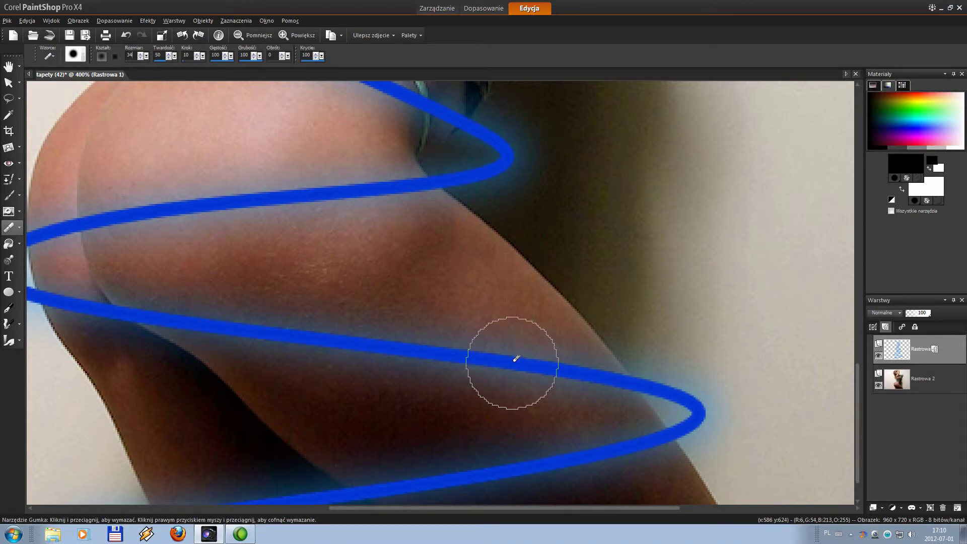
Erase the diagonal line section across the thighs, cleaning up to the front thigh's edge with brush size 16
mouse_move(516, 359)
mouse_down()
mouse_move(415, 357)
mouse_move(530, 355)
mouse_move(555, 364)
mouse_move(475, 371)
mouse_move(372, 359)
mouse_move(101, 313)
mouse_up()
scroll(658, 399, up, 3)
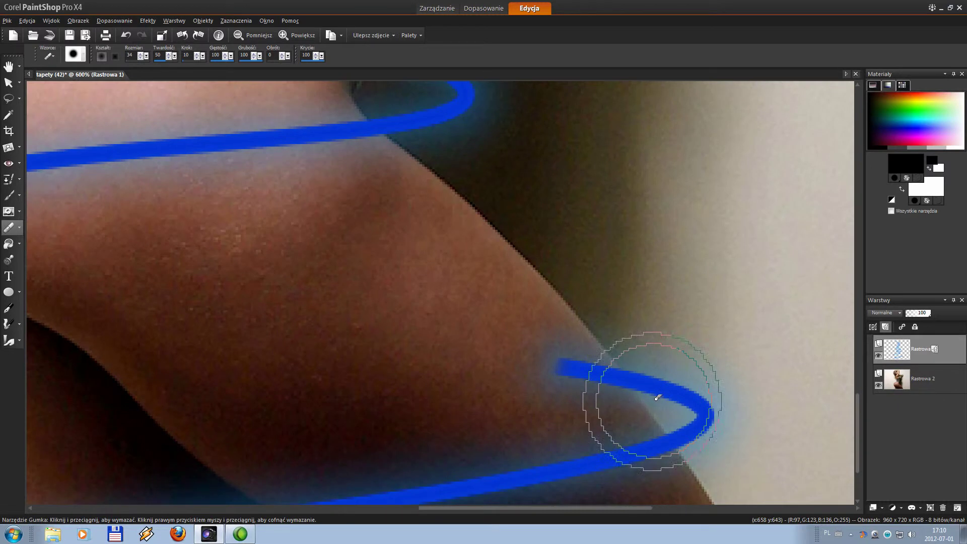
text(19)
click(581, 384)
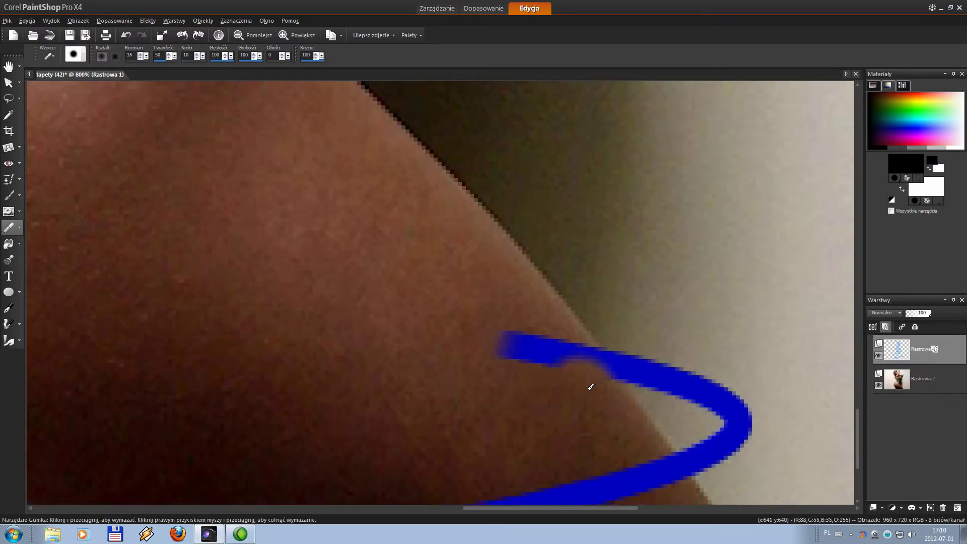
click(587, 386)
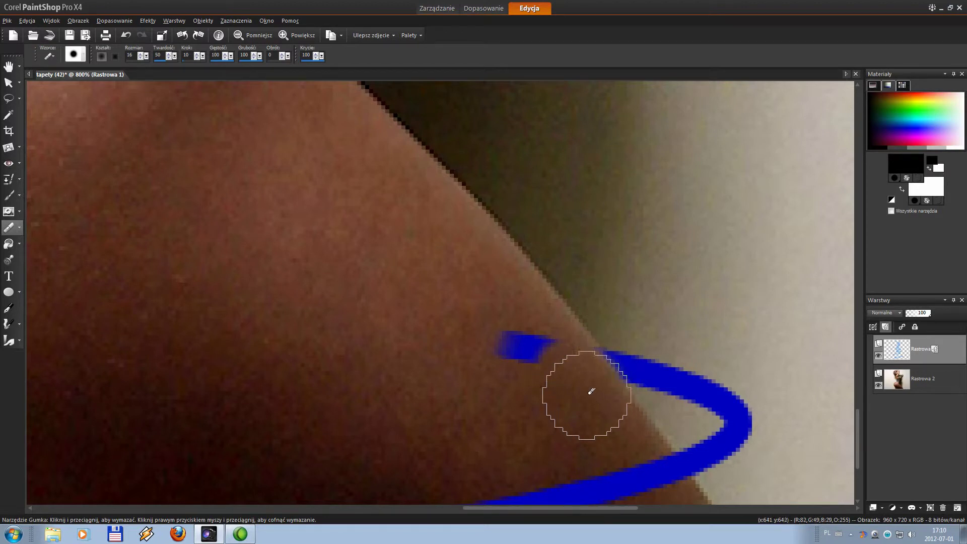
click(511, 334)
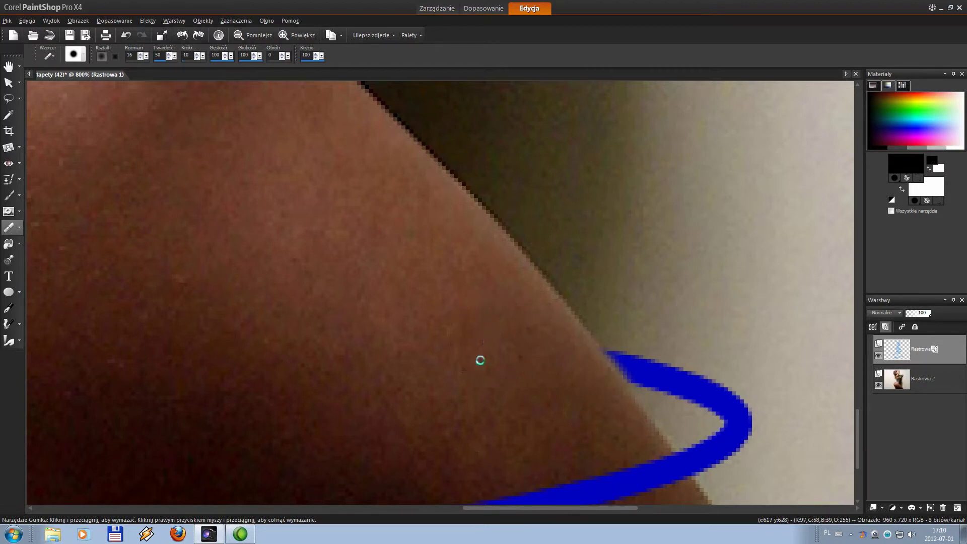
Erase the leftover end of the lowest diagonal section up to the rear edge of the thigh
scroll(161, 310, down, 3)
scroll(160, 310, down, 3)
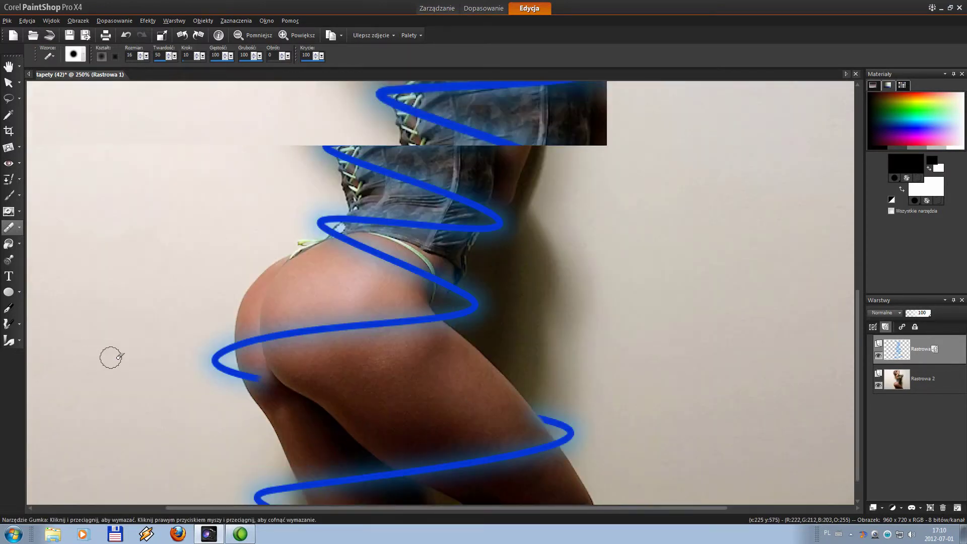
scroll(151, 398, up, 5)
scroll(423, 319, up, 1)
mouse_move(380, 328)
mouse_down()
mouse_move(359, 319)
mouse_move(353, 334)
mouse_move(346, 317)
mouse_move(335, 327)
mouse_move(319, 307)
mouse_up()
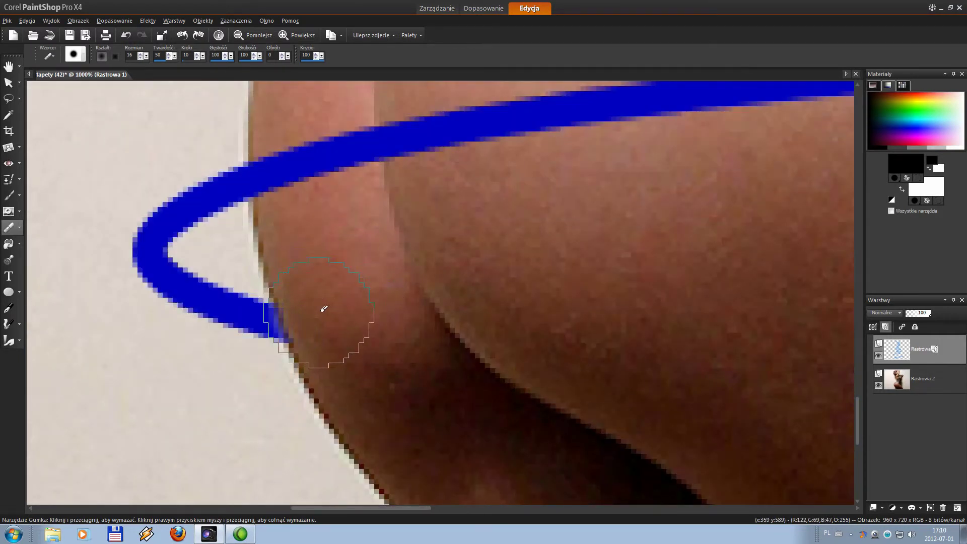
Erase the diagonal line section across the hip, from the front of the waist to the corset's lower back edge
scroll(391, 339, down, 5)
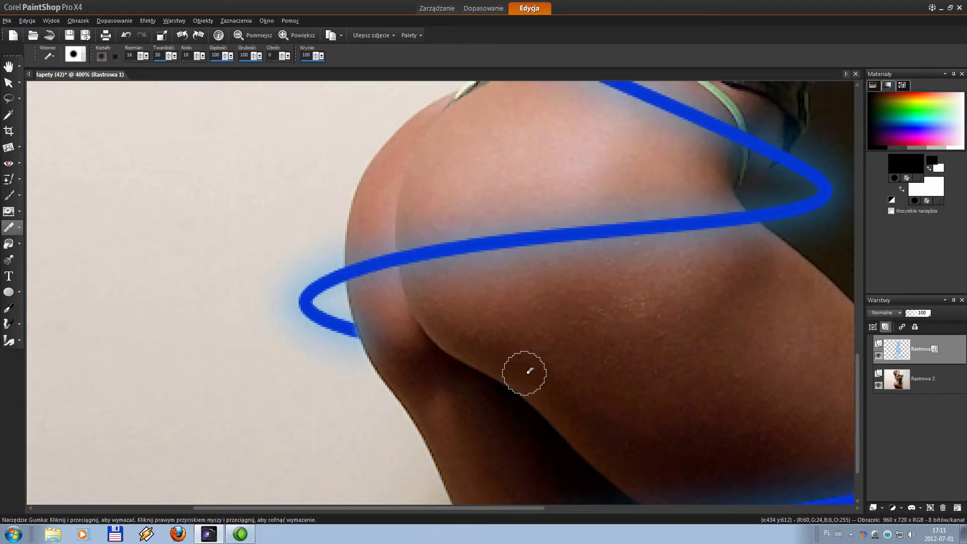
scroll(695, 275, up, 5)
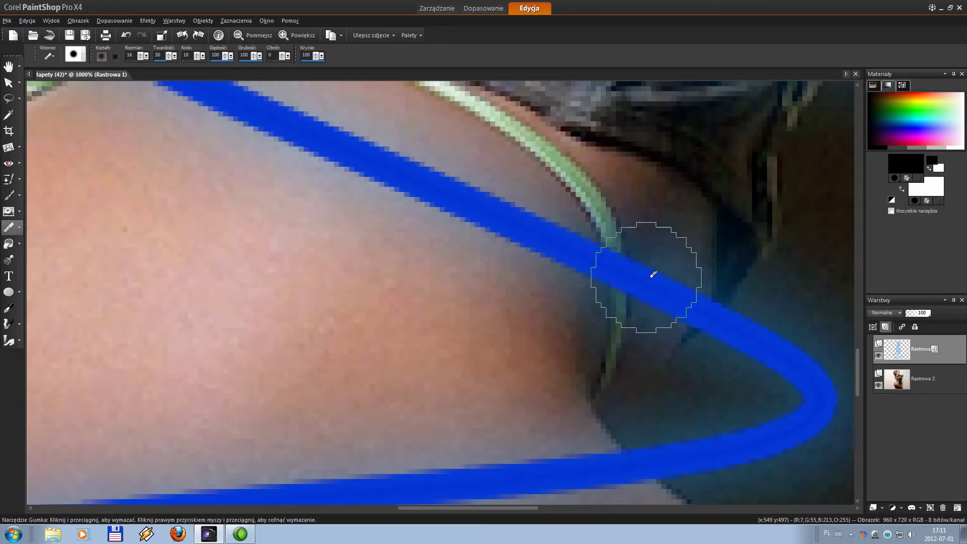
drag(653, 275, 670, 266)
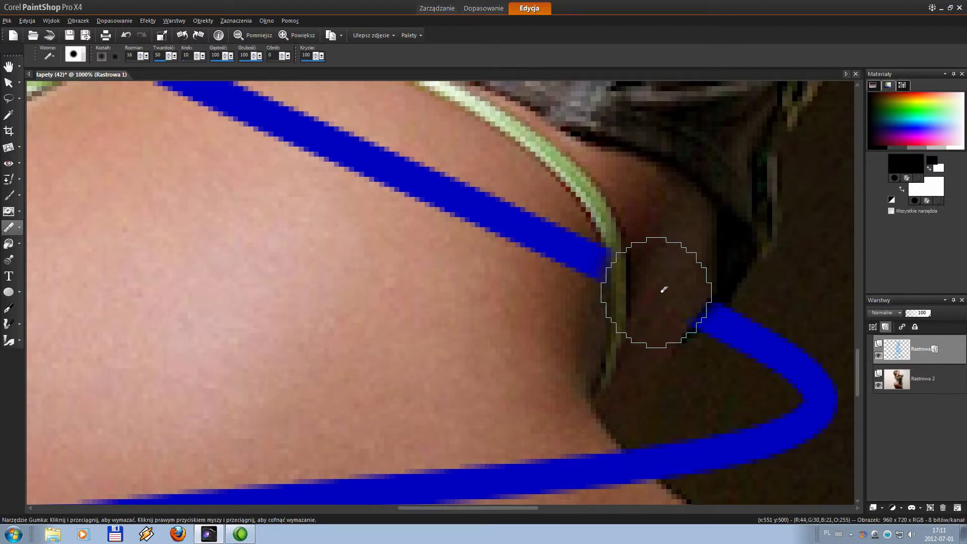
mouse_move(626, 270)
mouse_down()
mouse_move(443, 173)
mouse_move(342, 140)
mouse_up()
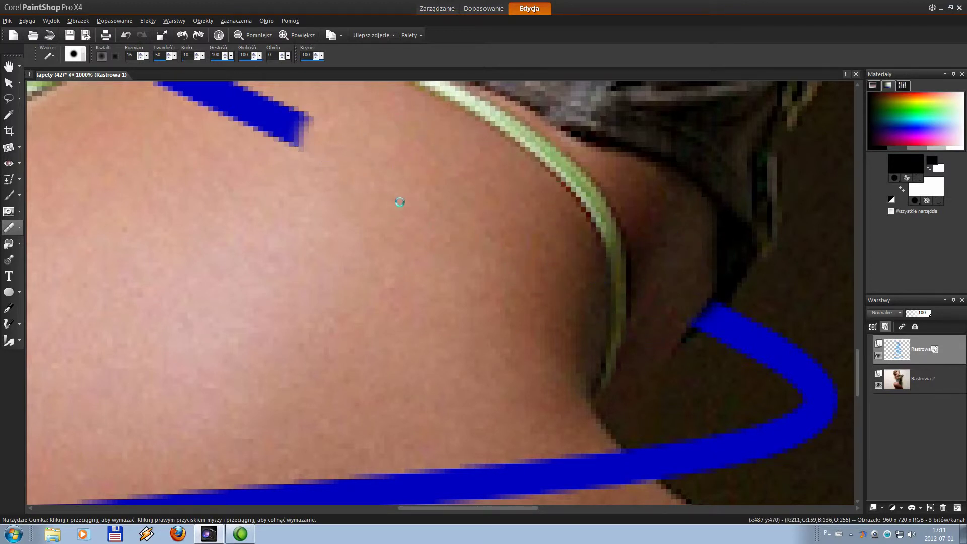
scroll(399, 202, down, 5)
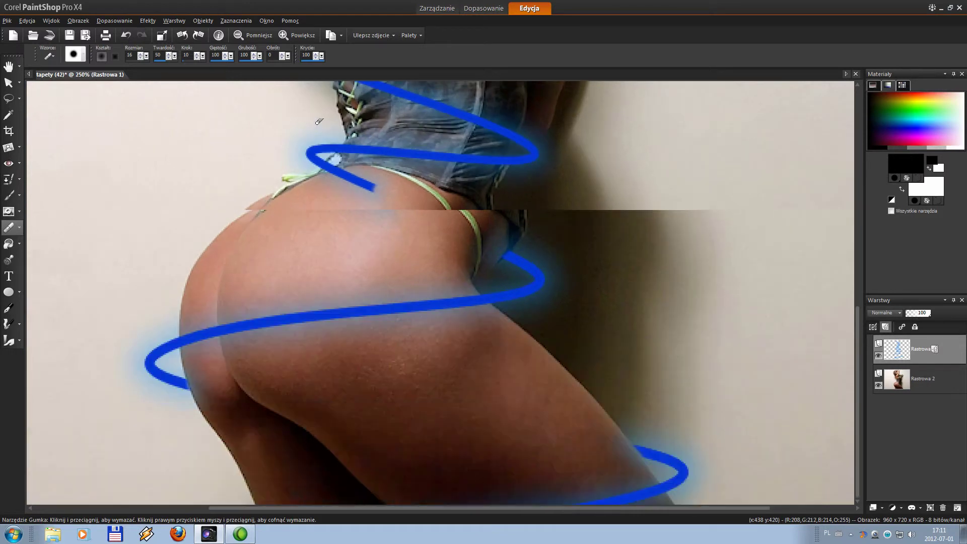
scroll(319, 121, up, 6)
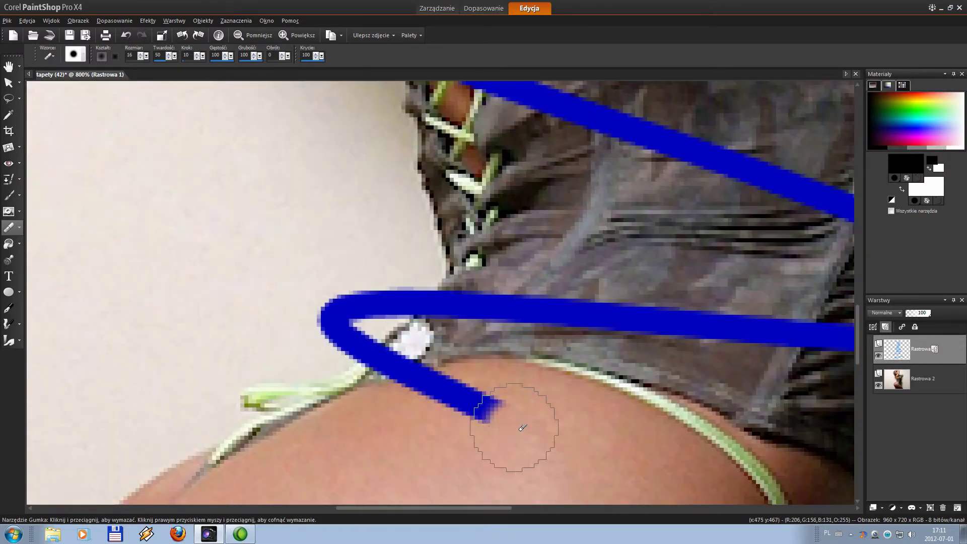
mouse_move(522, 427)
mouse_down()
mouse_move(442, 392)
mouse_move(418, 405)
mouse_up()
scroll(486, 431, down, 4)
scroll(460, 409, up, 6)
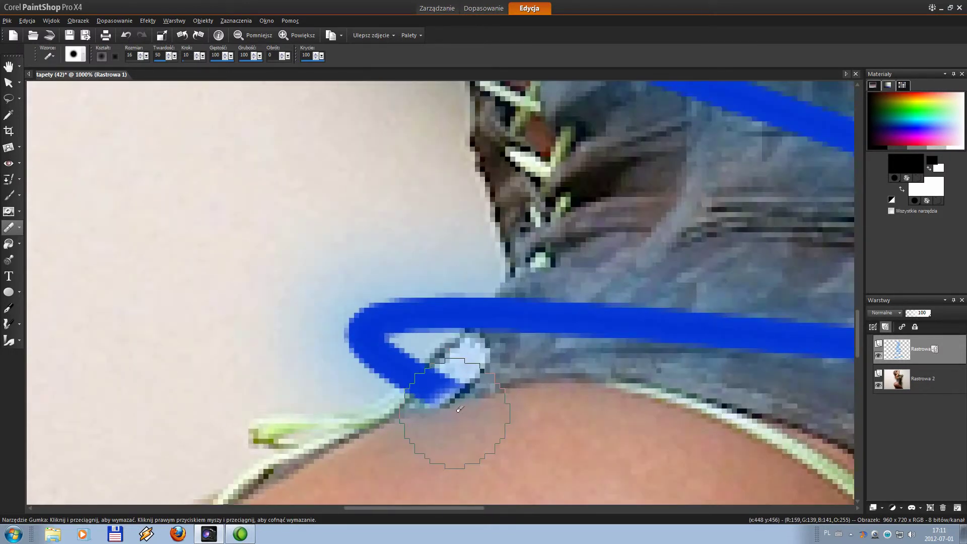
Erase the diagonal line section across the lower corset up to the lacing, refining the end with brush size 4
scroll(506, 467, down, 5)
scroll(740, 409, up, 5)
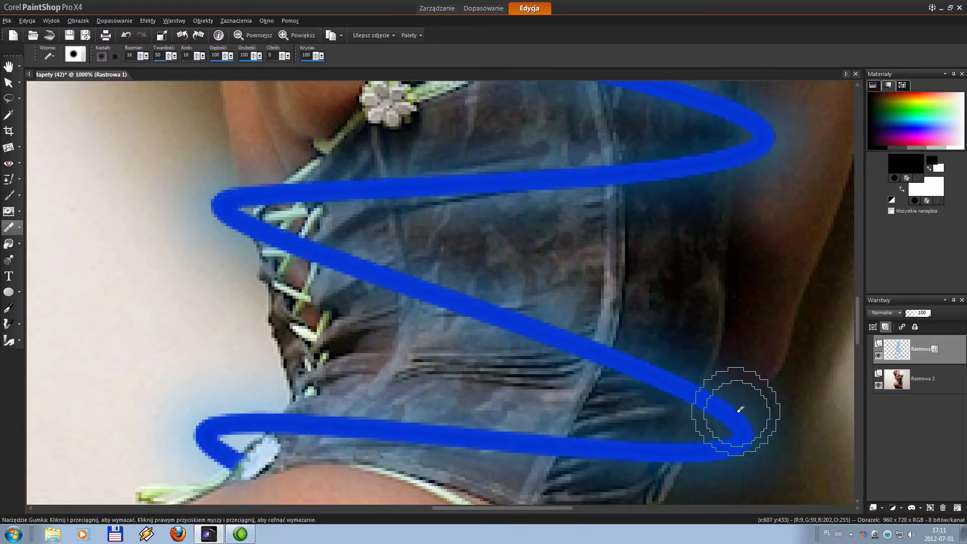
scroll(741, 409, up, 2)
click(629, 367)
mouse_move(648, 363)
mouse_down()
mouse_move(356, 247)
mouse_move(124, 176)
mouse_up()
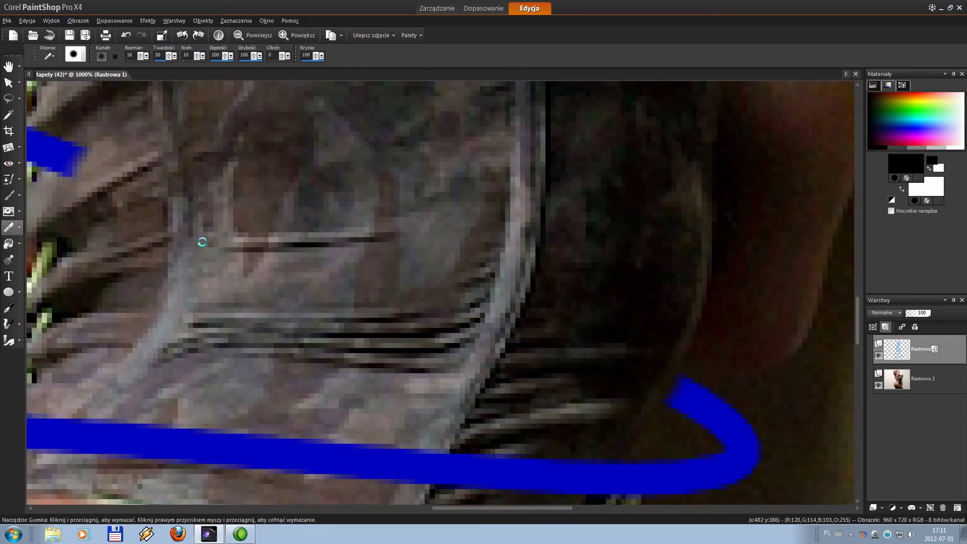
scroll(262, 275, down, 5)
scroll(224, 273, up, 6)
mouse_move(312, 297)
mouse_down()
mouse_move(282, 262)
mouse_move(221, 252)
mouse_move(231, 282)
mouse_up()
scroll(258, 258, down, 4)
scroll(309, 322, up, 2)
scroll(308, 322, up, 4)
Erase the diagonal line section from the corset's front across the back, using brush sizes 12 and 5 near the edge
scroll(432, 389, down, 6)
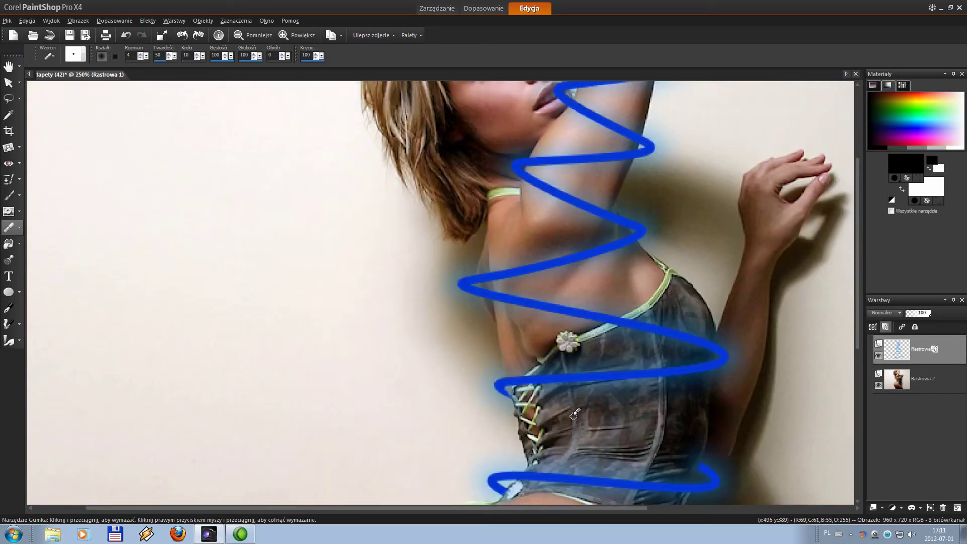
scroll(574, 414, down, 2)
scroll(503, 342, up, 6)
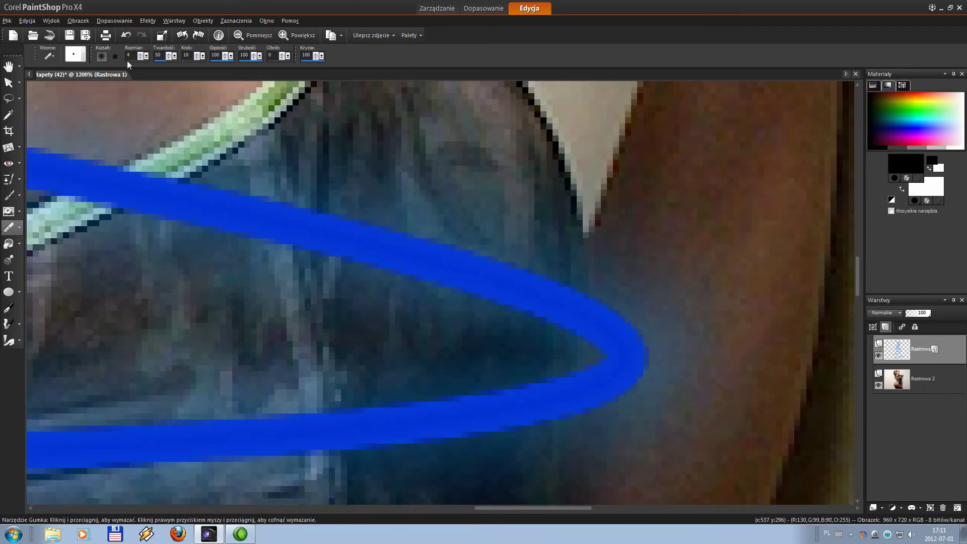
mouse_move(511, 292)
mouse_down()
mouse_move(544, 320)
mouse_move(553, 294)
mouse_move(295, 227)
mouse_move(190, 216)
mouse_up()
scroll(186, 216, down, 3)
scroll(525, 270, up, 4)
mouse_move(695, 292)
mouse_down()
mouse_move(416, 244)
mouse_move(312, 238)
mouse_up()
scroll(255, 162, up, 3)
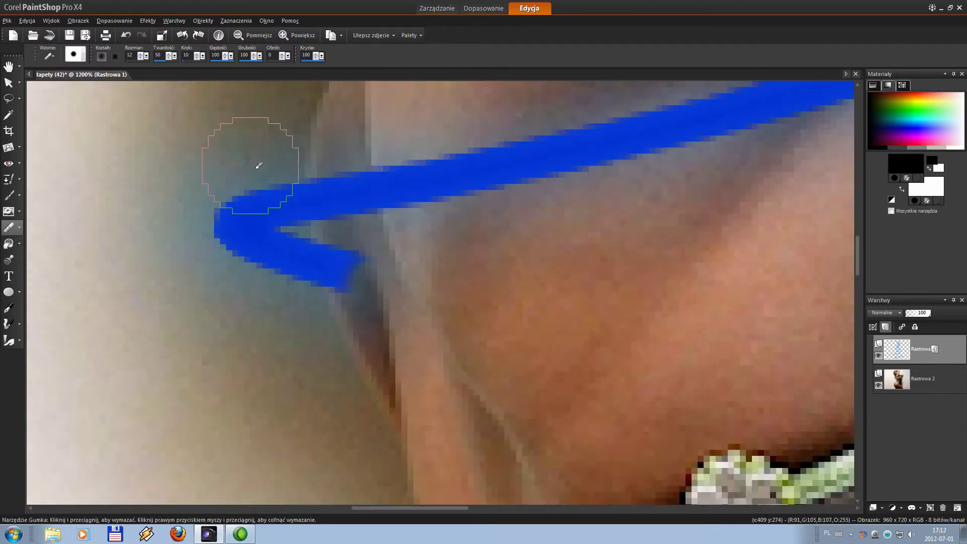
scroll(318, 301, down, 7)
mouse_move(412, 307)
mouse_down()
mouse_move(374, 297)
mouse_move(394, 368)
mouse_move(364, 307)
mouse_move(374, 337)
mouse_move(356, 291)
mouse_up()
Erase the diagonal line section across the upper arm below the chin with brush size 13, refining its ends with size 6
scroll(355, 292, down, 8)
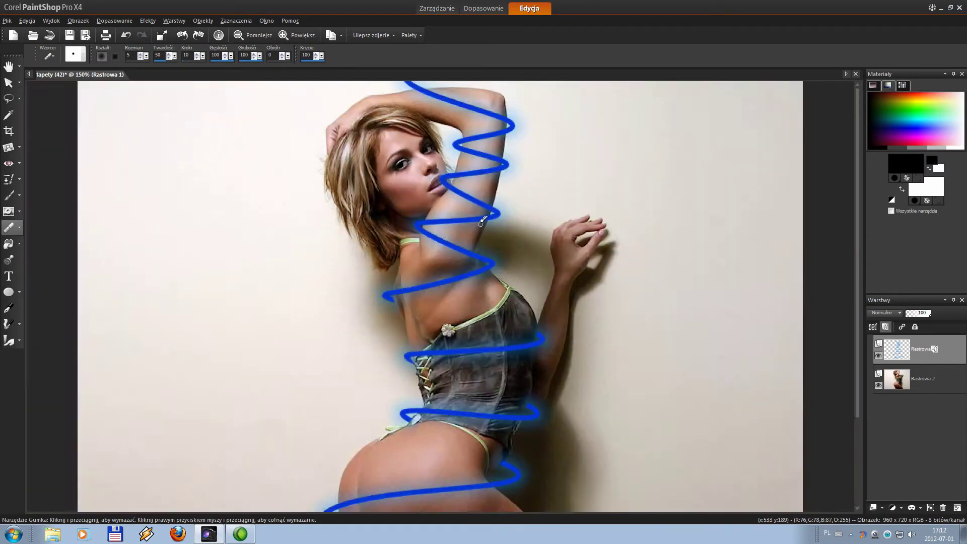
scroll(444, 232, up, 5)
scroll(443, 232, up, 1)
mouse_move(406, 358)
mouse_down()
mouse_move(472, 389)
mouse_move(224, 257)
mouse_up()
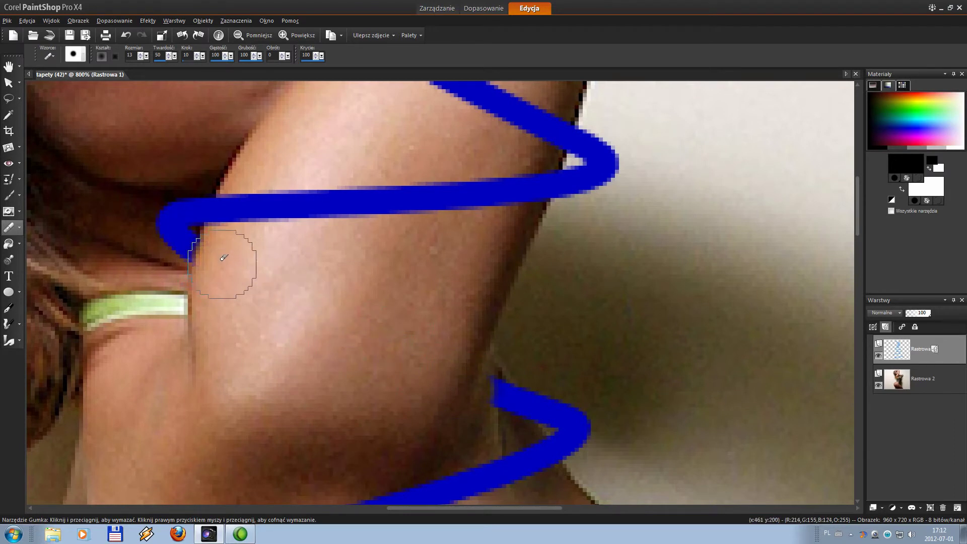
scroll(557, 410, up, 2)
scroll(435, 378, down, 1)
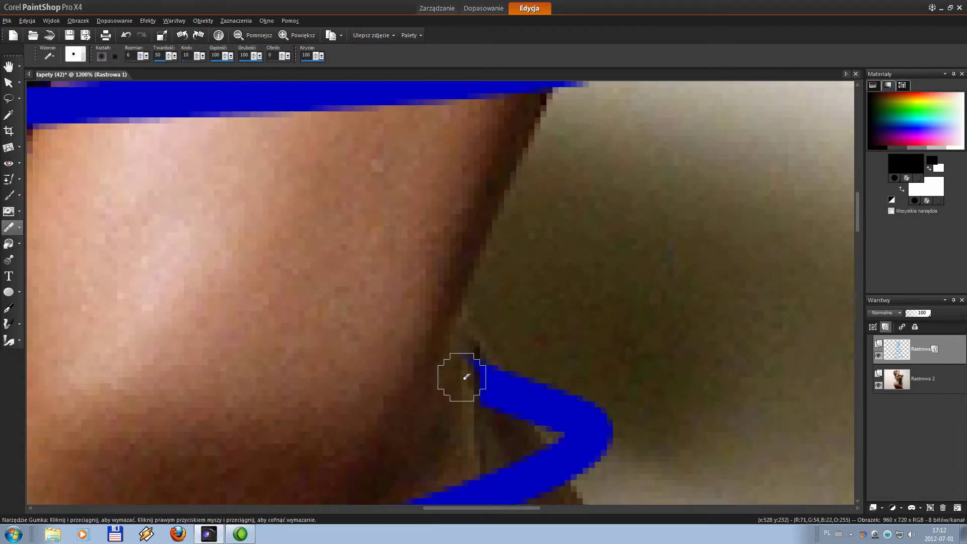
Erase the two diagonal line sections crossing the raised arm beside the mouth and eyes with brush size 10
scroll(432, 364, down, 10)
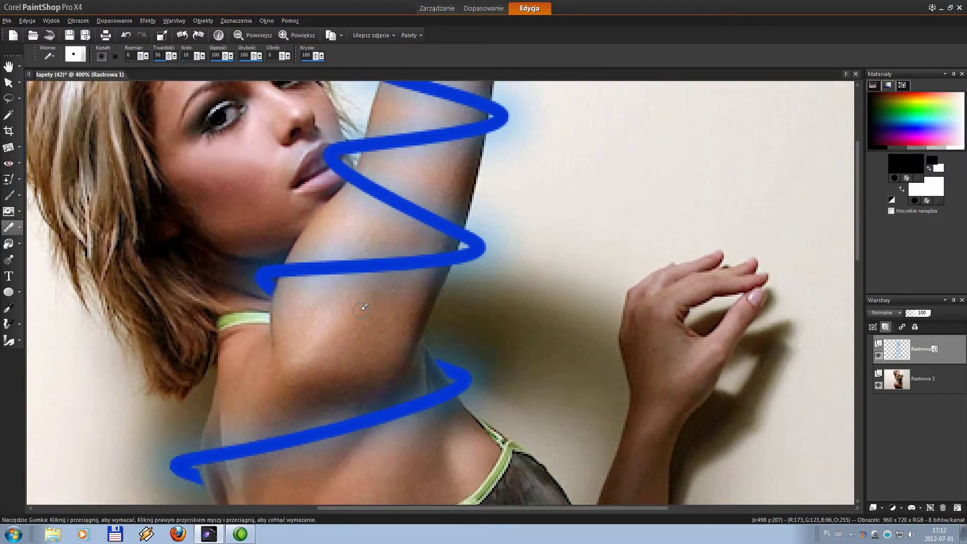
scroll(242, 209, up, 10)
scroll(134, 54, up, 4)
mouse_move(221, 204)
mouse_down()
mouse_move(392, 305)
mouse_move(280, 215)
mouse_move(168, 155)
mouse_move(97, 161)
mouse_move(85, 146)
mouse_up()
scroll(231, 241, down, 10)
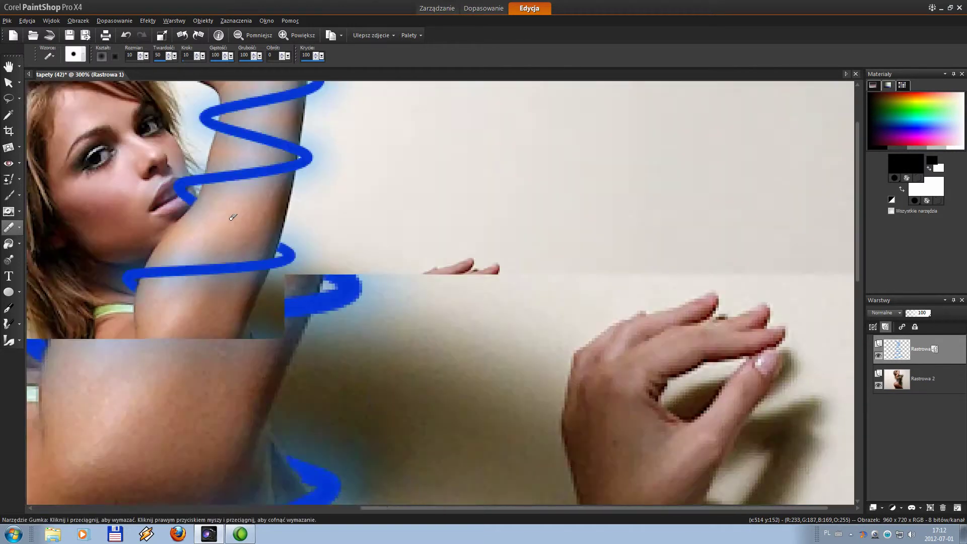
scroll(481, 241, up, 11)
mouse_move(485, 258)
mouse_down()
mouse_move(274, 188)
mouse_move(202, 188)
mouse_move(175, 162)
mouse_up()
Erase the topmost diagonal line section across the raised elbow and forearm up to the arm's upper edge
scroll(174, 162, down, 10)
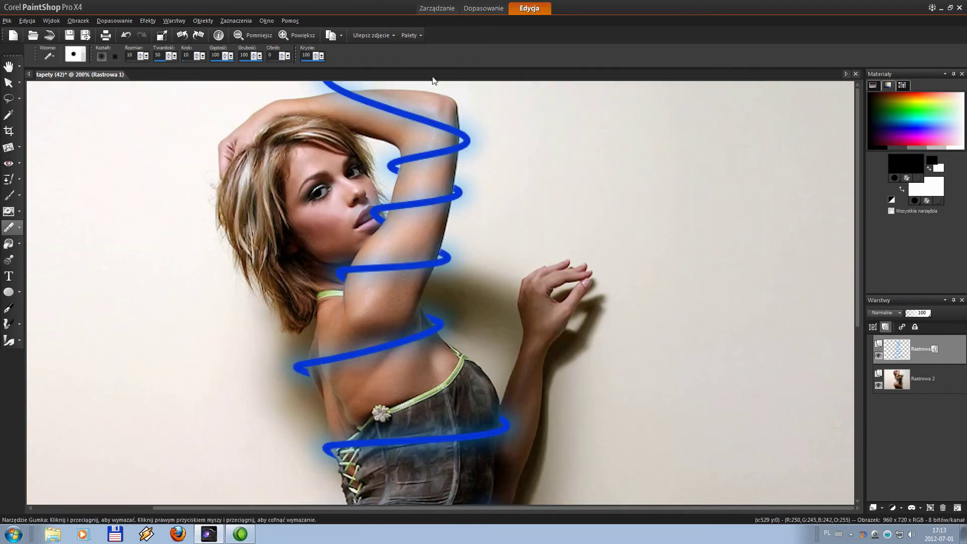
scroll(480, 99, up, 8)
drag(857, 169, 858, 138)
mouse_move(464, 277)
mouse_down()
mouse_move(464, 299)
mouse_move(442, 270)
mouse_move(385, 258)
mouse_move(369, 234)
mouse_move(204, 194)
mouse_move(275, 195)
mouse_move(188, 193)
mouse_move(85, 151)
mouse_up()
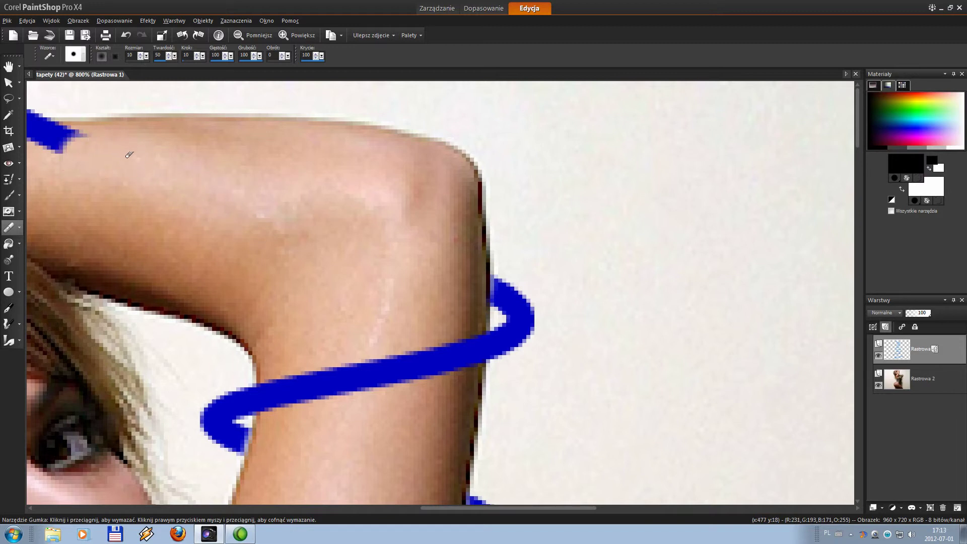
scroll(104, 146, down, 4)
scroll(104, 146, up, 8)
mouse_move(333, 201)
mouse_down()
mouse_move(296, 163)
mouse_move(151, 166)
mouse_up()
scroll(417, 313, down, 4)
scroll(416, 313, down, 5)
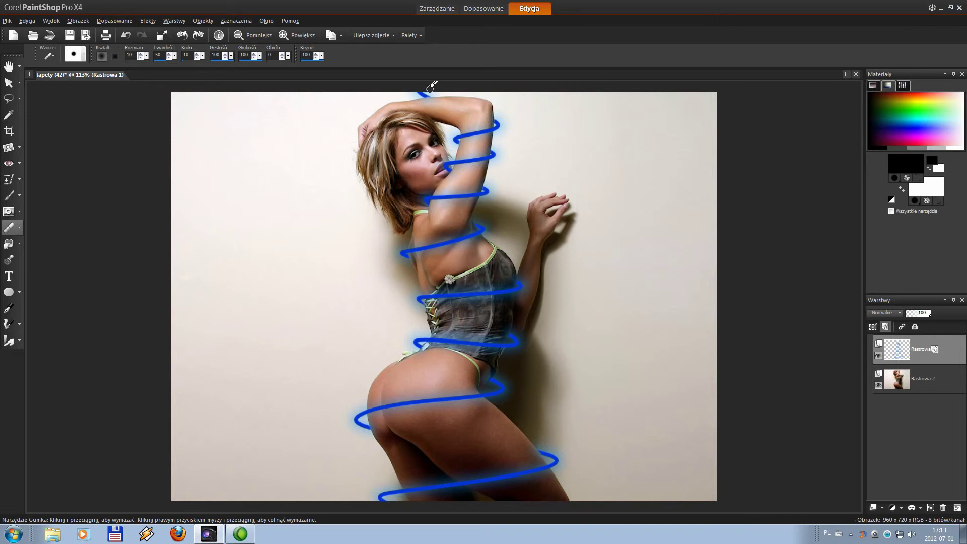
Enlarge the neon line layer's outer glow and raise its opacity, and slightly increase the inner glow's size and opacity
double_click(897, 347)
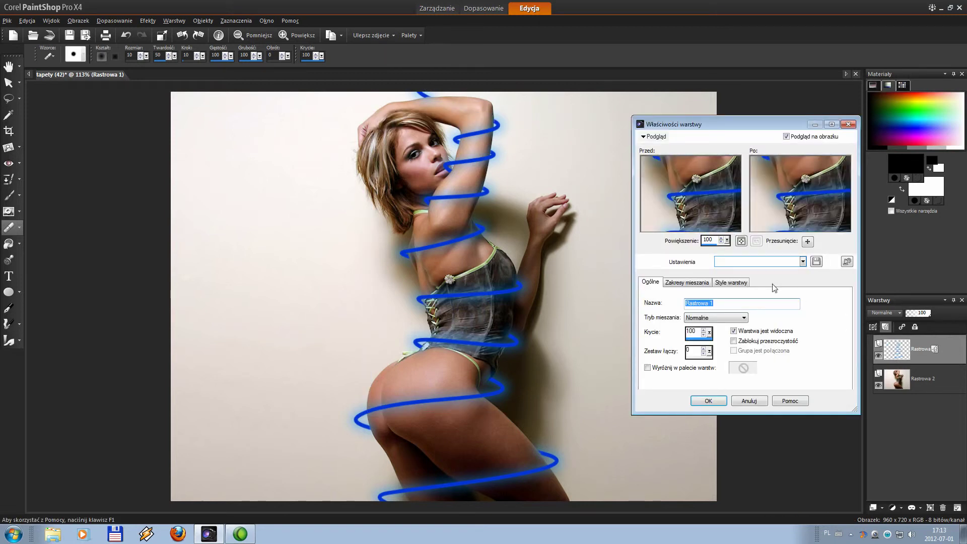
click(733, 283)
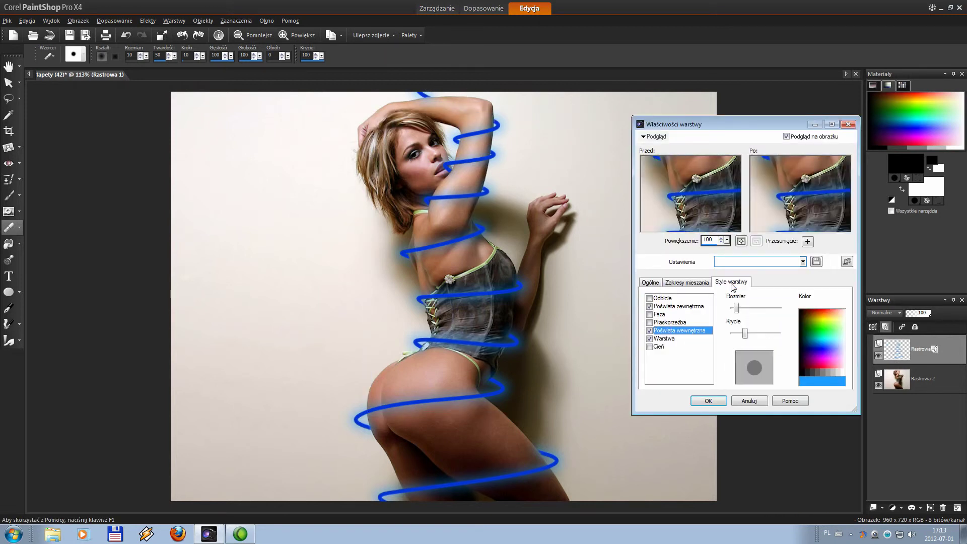
click(701, 307)
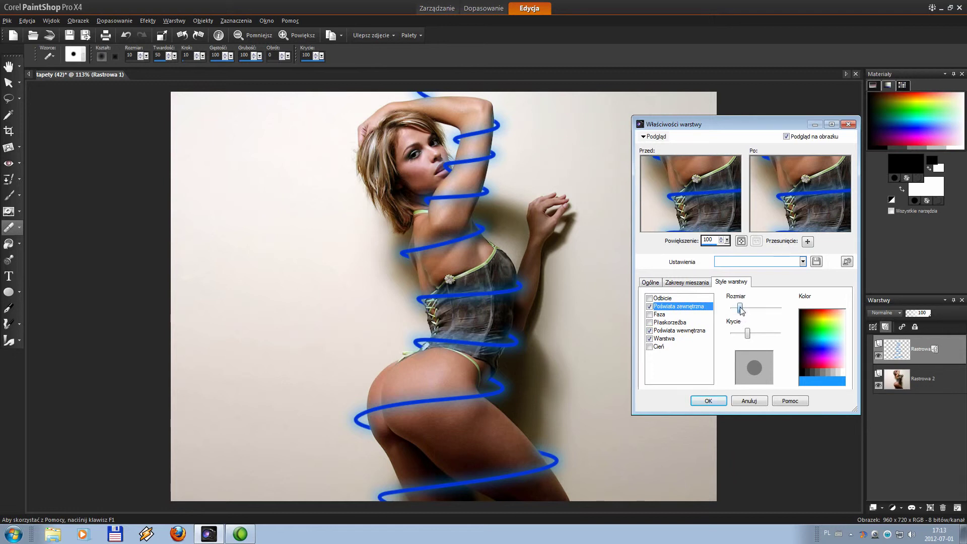
drag(741, 307, 742, 307)
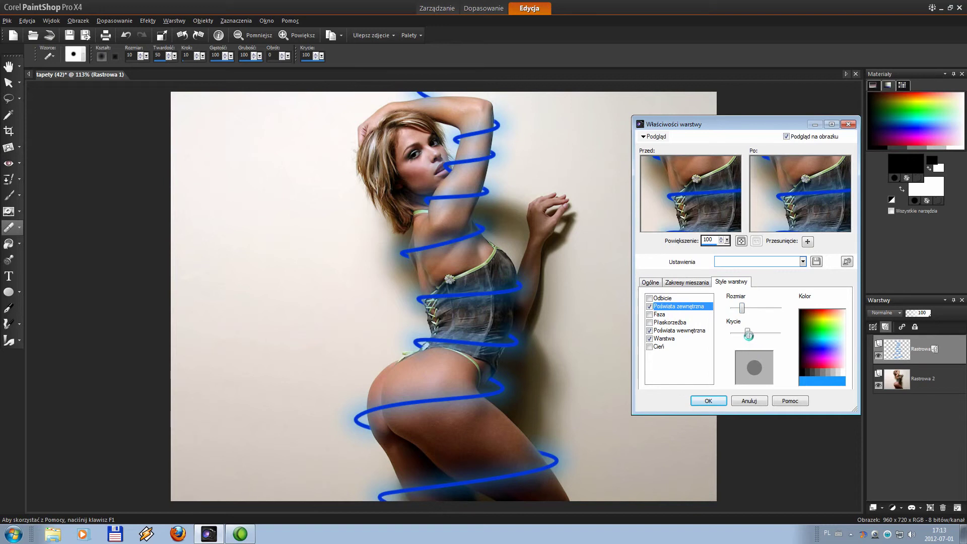
drag(755, 333, 756, 333)
click(685, 331)
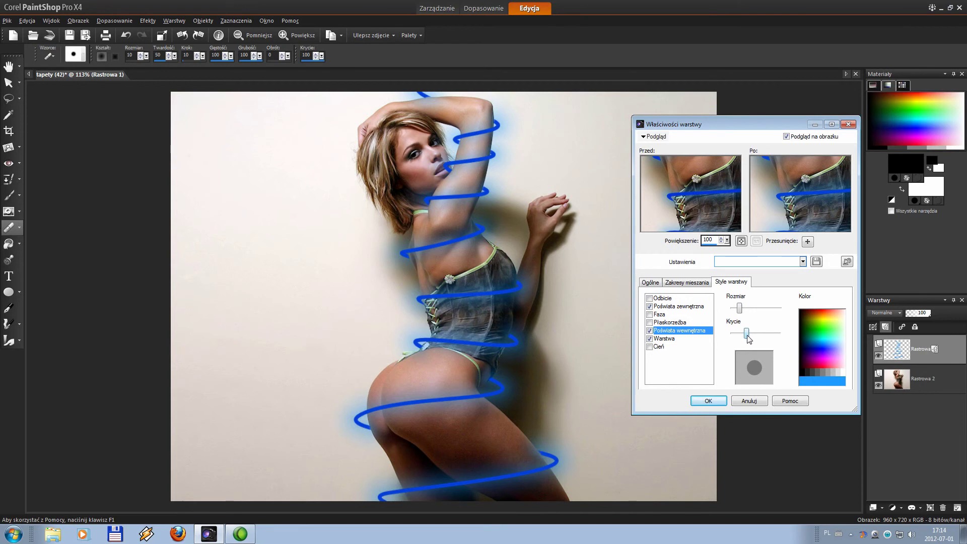
click(709, 401)
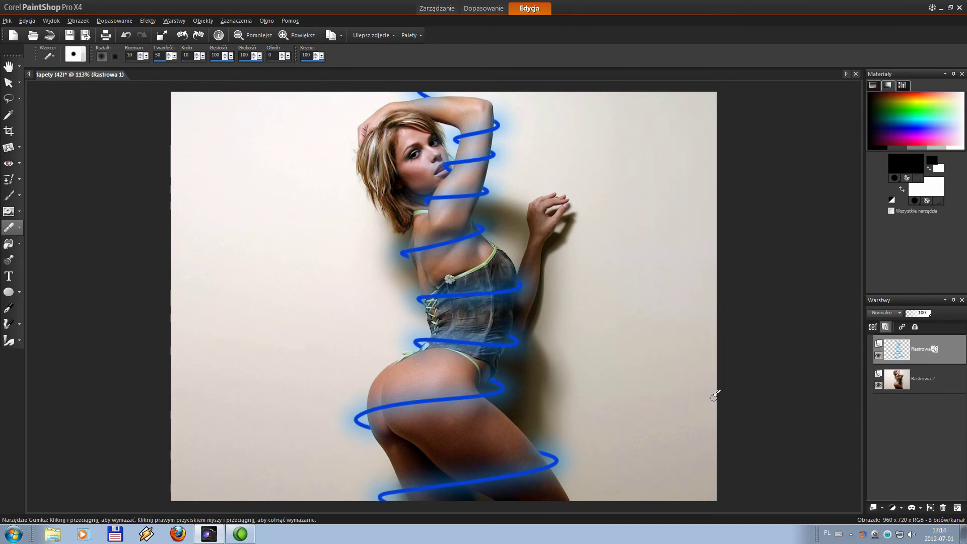
Merge the neon line layer down into the photo layer beneath it
right_click(906, 351)
mouse_move(835, 446)
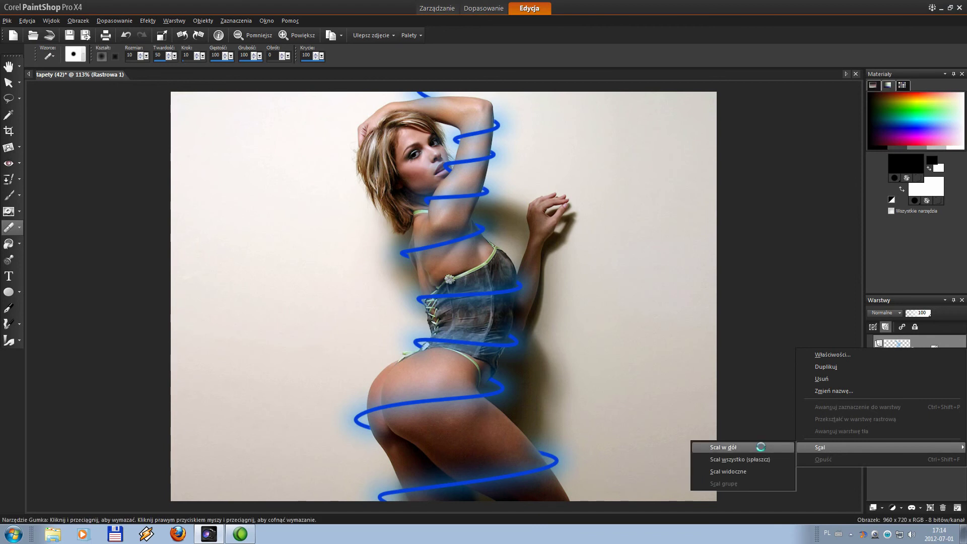